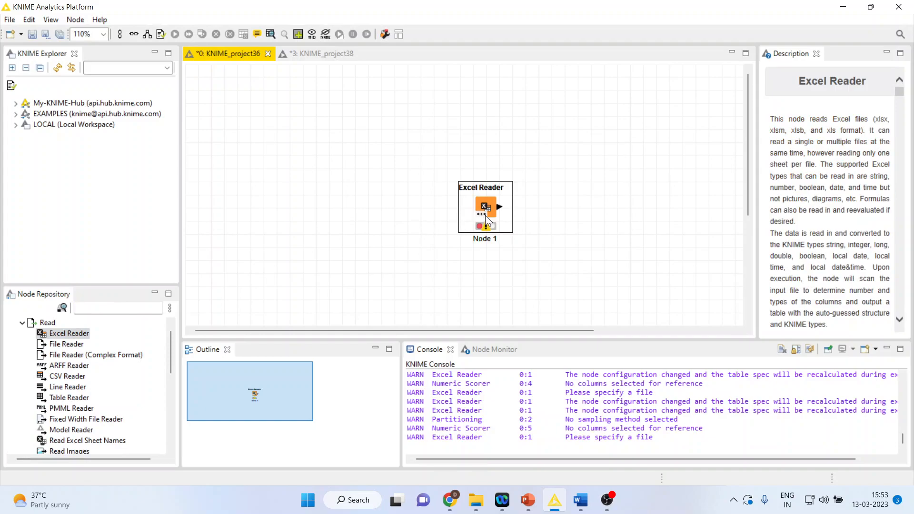
- Move the Excel Reader node to the canvas's upper left and browse for its input file in D:\Research Methodology\Predictive Analytics\Knime\Data
left_click_drag(488, 208, 257, 155)
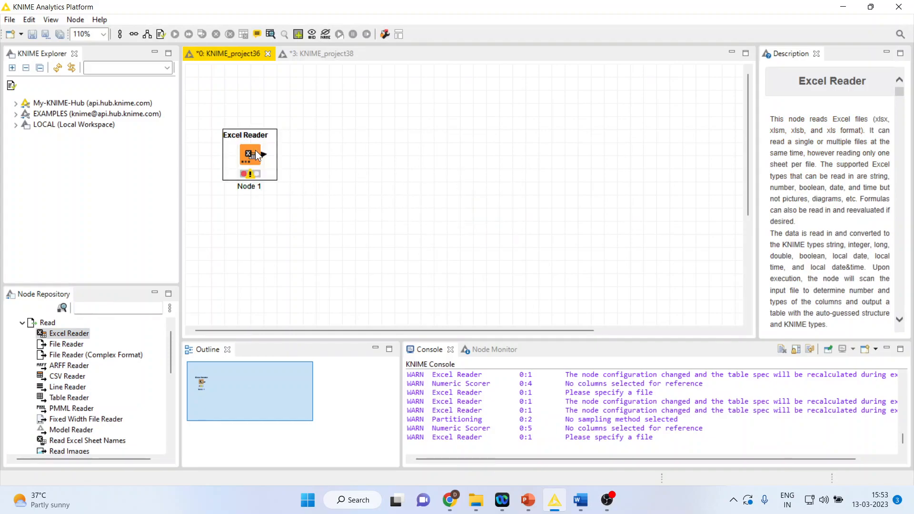
double_click(257, 154)
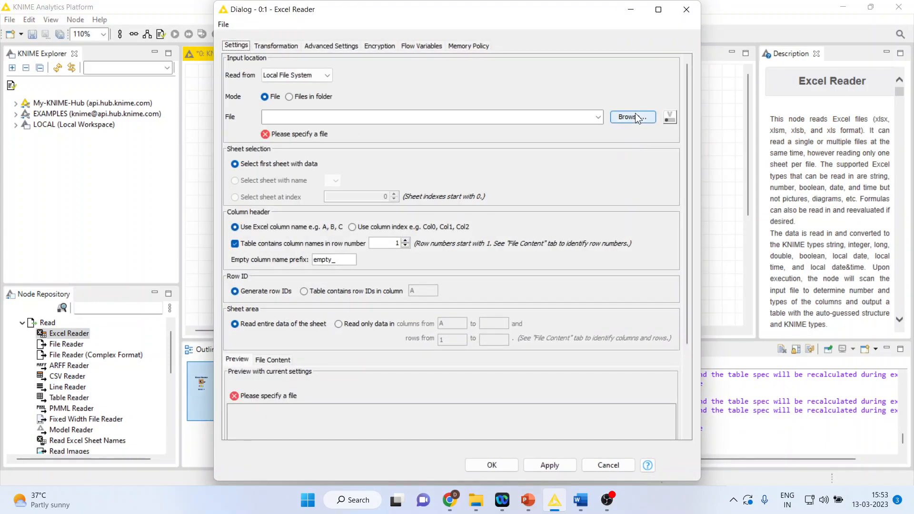
left_click(635, 117)
left_click(526, 29)
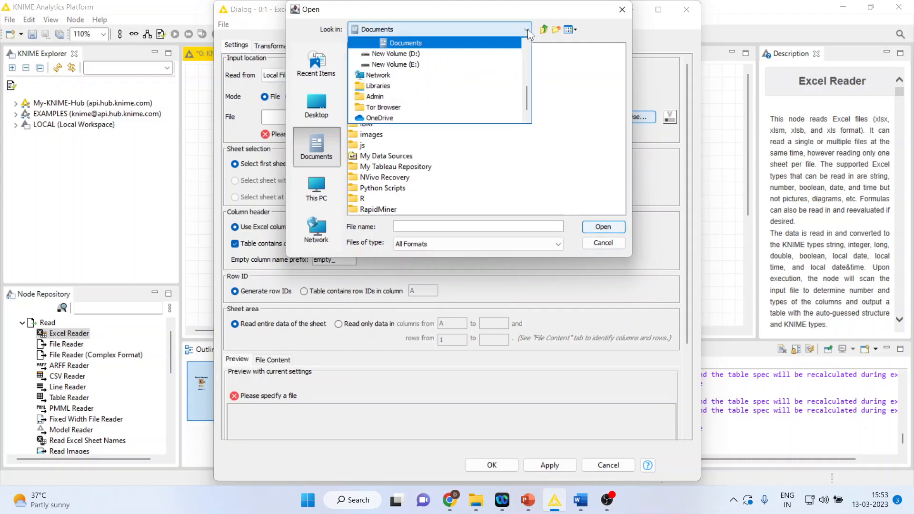
left_click(481, 47)
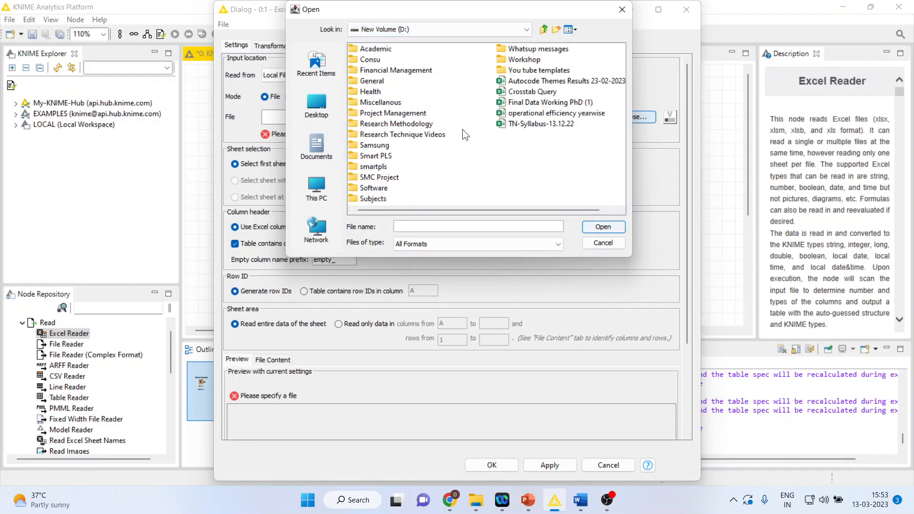
double_click(396, 124)
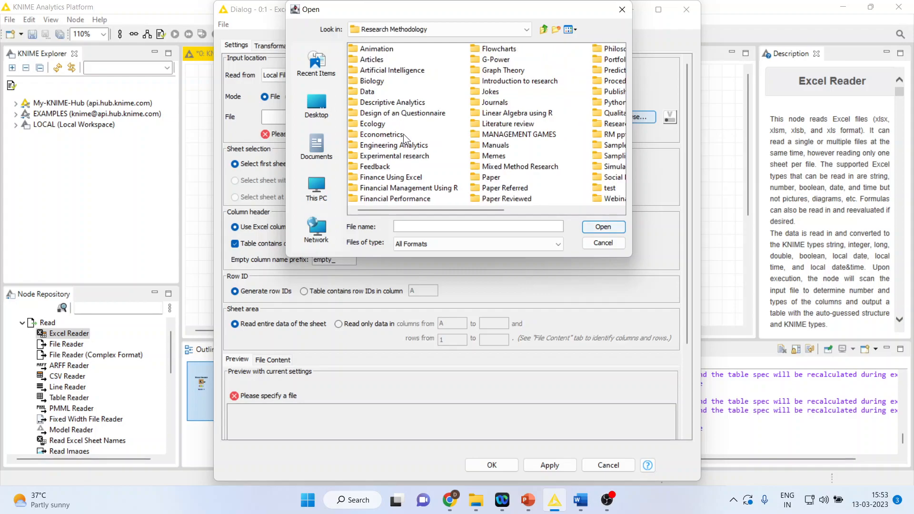
double_click(598, 70)
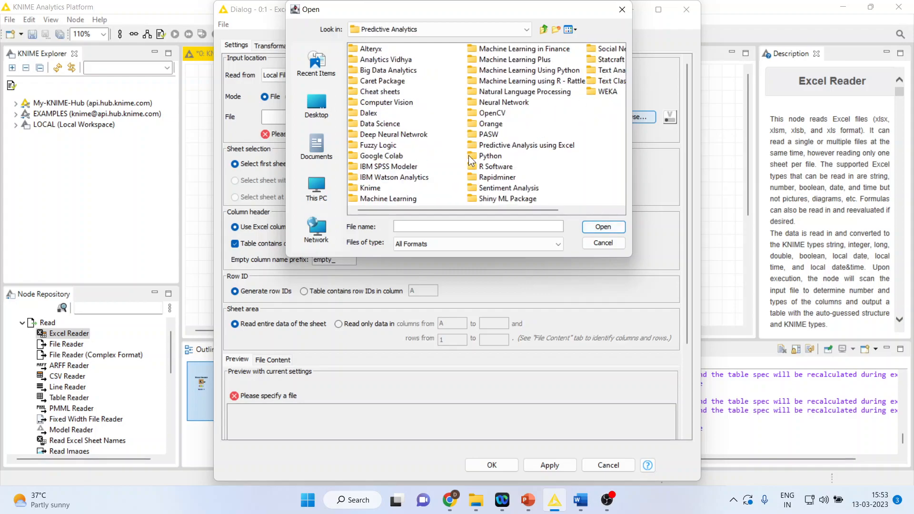
double_click(379, 185)
double_click(367, 81)
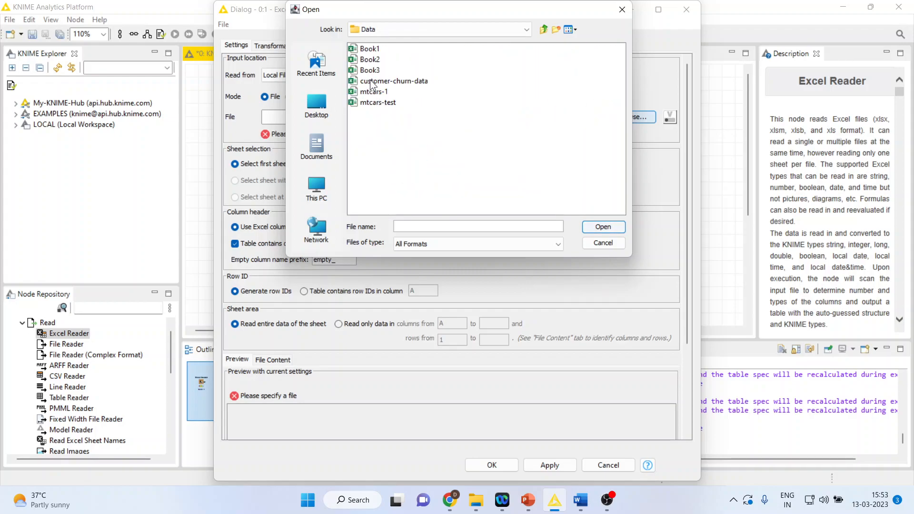
- Set mtcars-1.xlsx as the Excel Reader's input file and execute the node
left_click(381, 93)
left_click(602, 227)
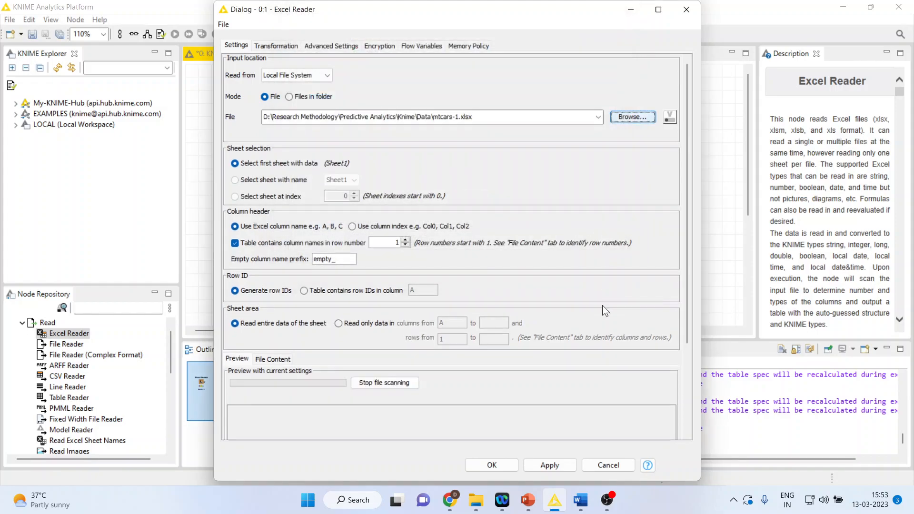
left_click(570, 462)
left_click(491, 465)
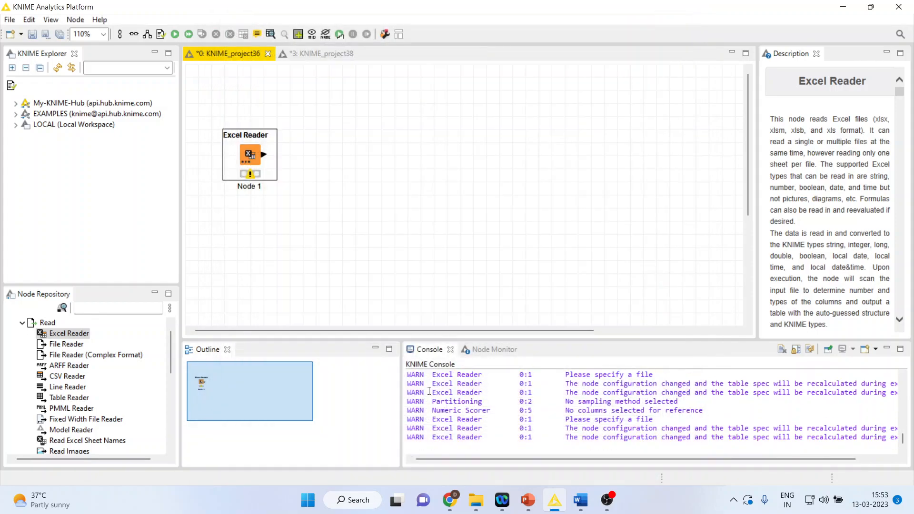
right_click(258, 156)
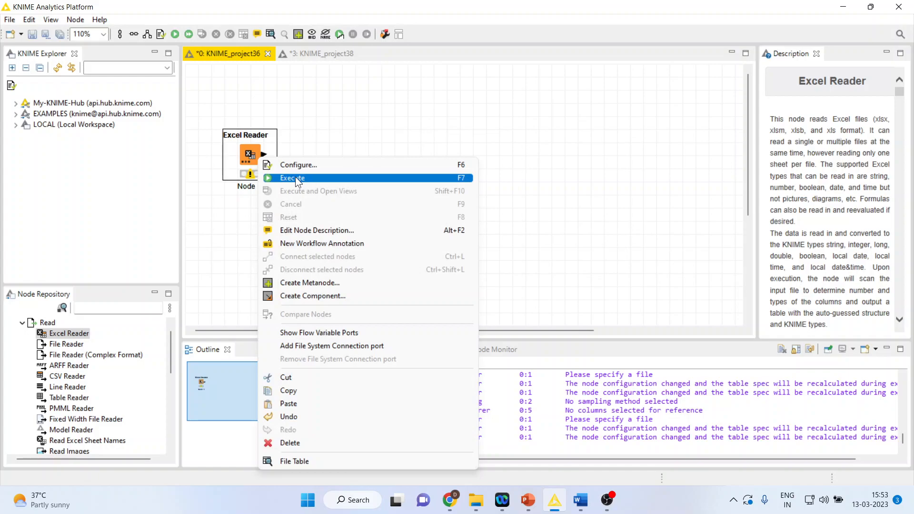
left_click(295, 177)
- Examine the Excel Reader's output table column by column from mpg to carb, and close it
right_click(250, 153)
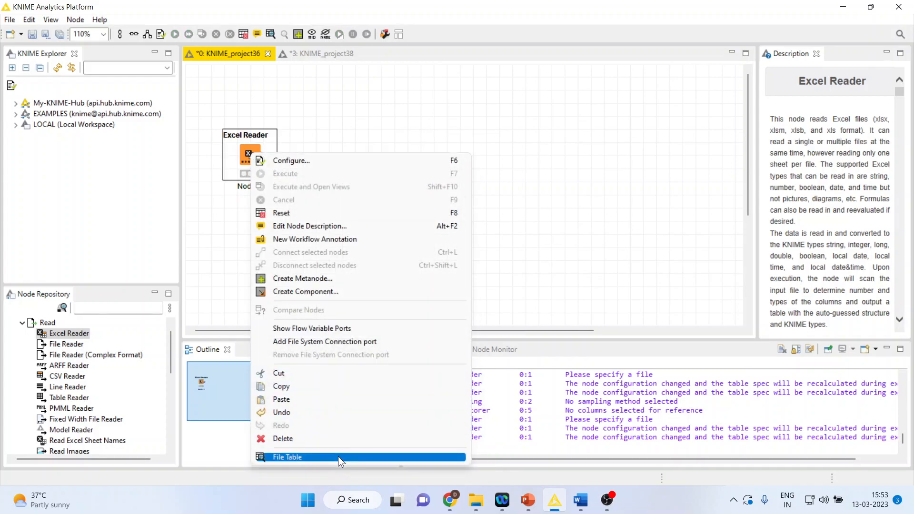
left_click(338, 455)
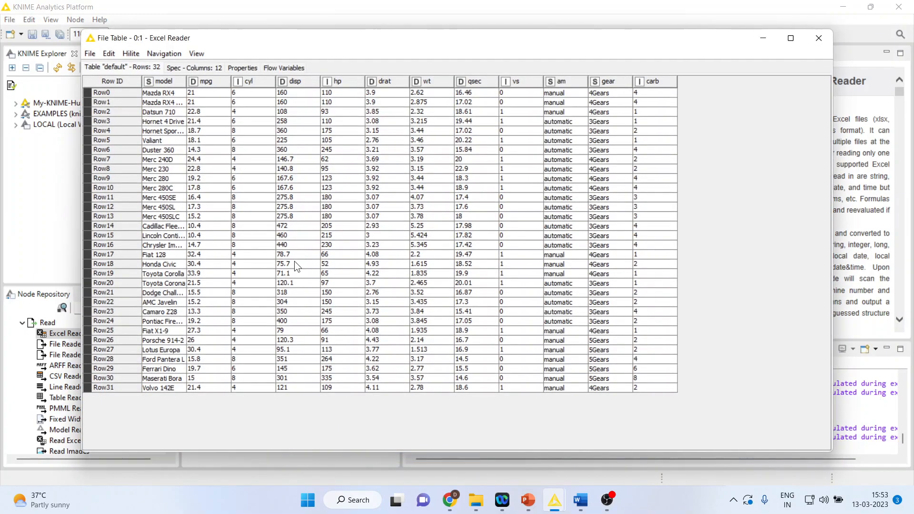
left_click_drag(206, 93, 209, 247)
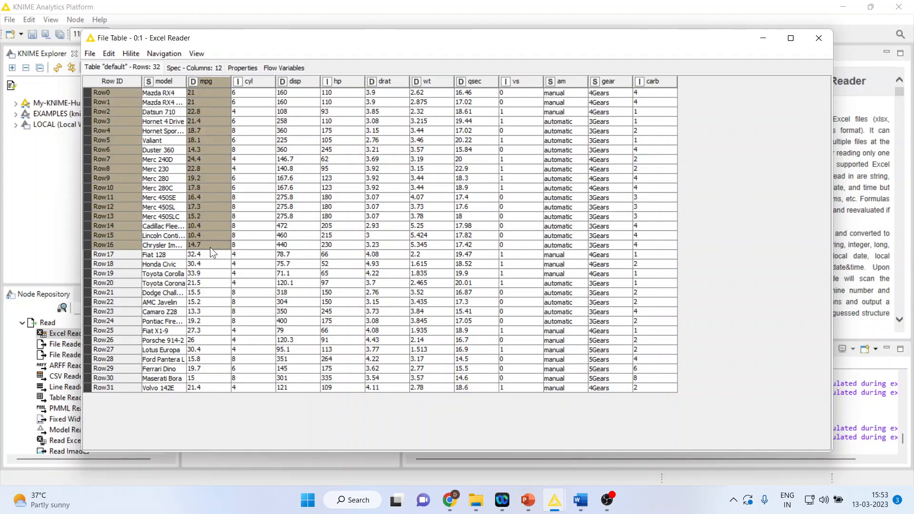
left_click_drag(255, 95, 251, 301)
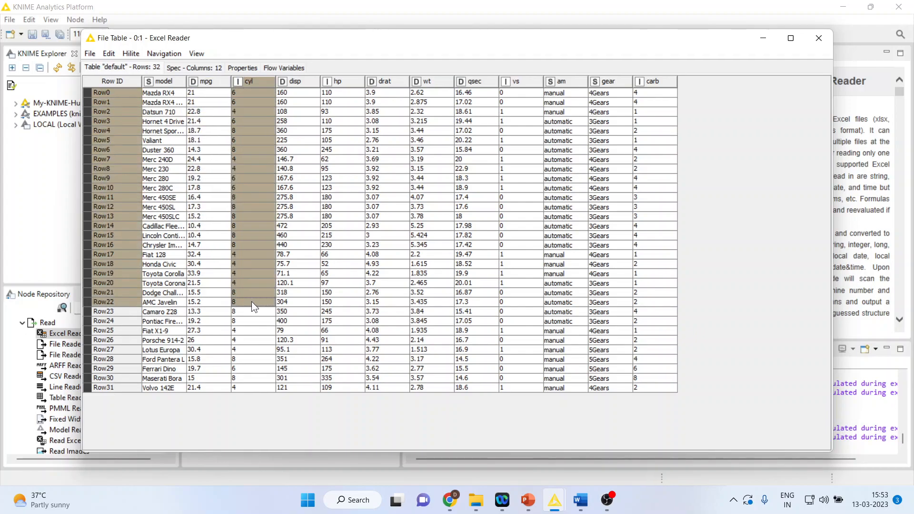
left_click_drag(295, 102, 298, 298)
left_click_drag(340, 93, 349, 301)
left_click_drag(389, 90, 384, 322)
left_click_drag(424, 105, 434, 331)
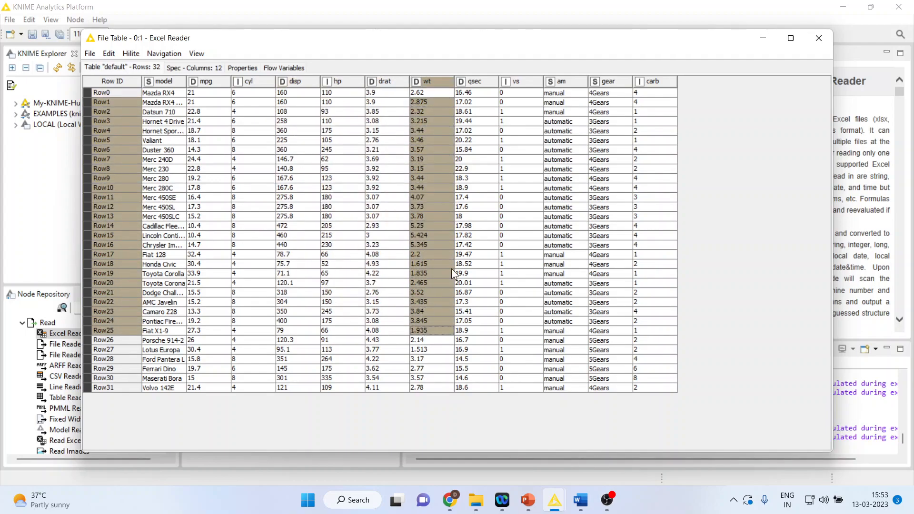
left_click_drag(478, 96, 471, 335)
left_click_drag(512, 110, 497, 316)
left_click_drag(564, 112, 564, 284)
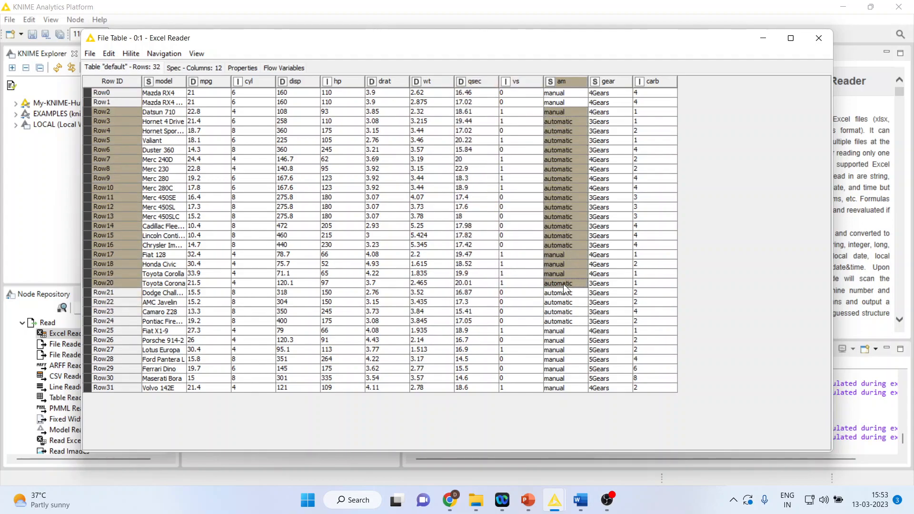
left_click_drag(614, 123, 605, 293)
left_click_drag(659, 111, 652, 283)
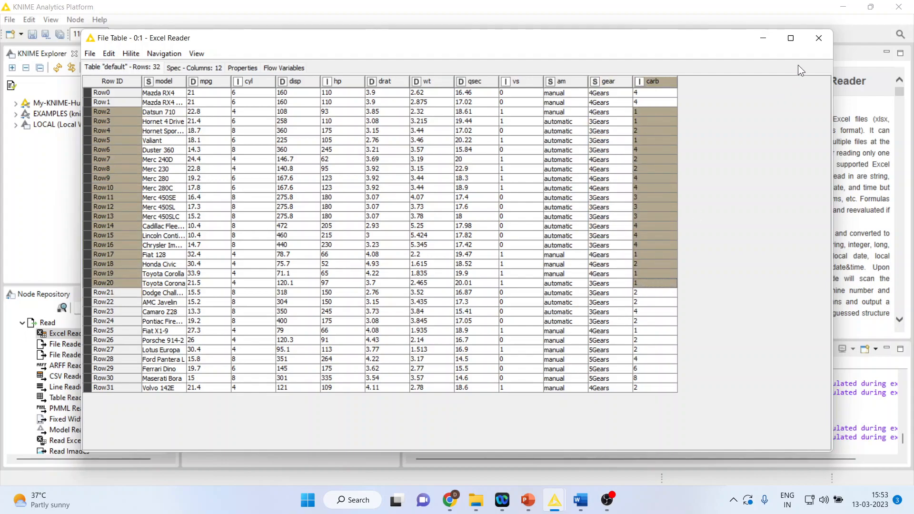
left_click(814, 38)
- Find the Polynomial Regression Learner with the search term "poly" and add it, connected to the Excel Reader, above and to its right
left_click(94, 310)
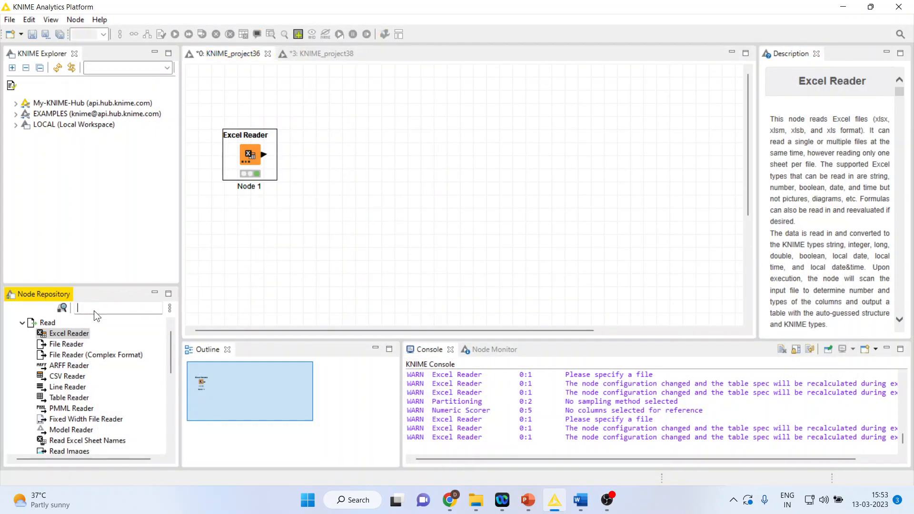
type("poly")
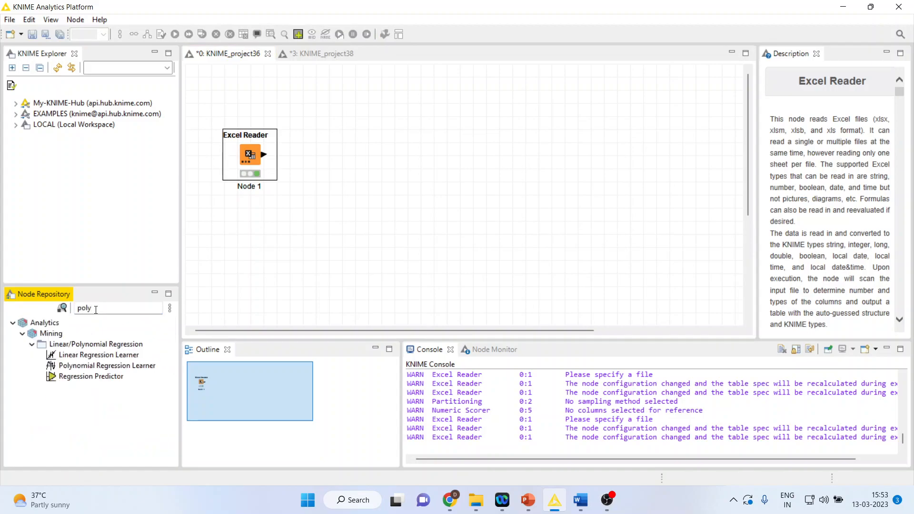
double_click(122, 366)
left_click_drag(323, 158, 363, 118)
- Configure the Polynomial Regression Learner with target column mpg and only wt and hp as independent variables, and execute it
right_click(356, 110)
left_click(394, 118)
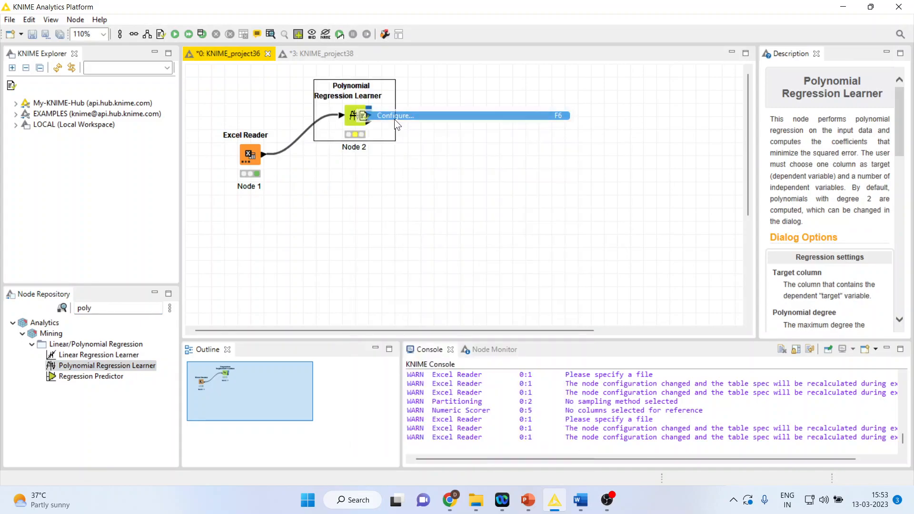
left_click(391, 130)
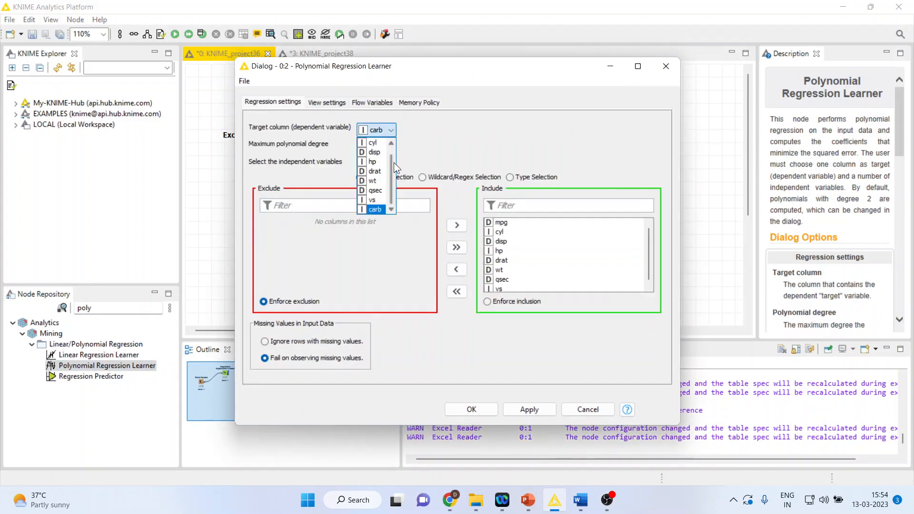
left_click(380, 143)
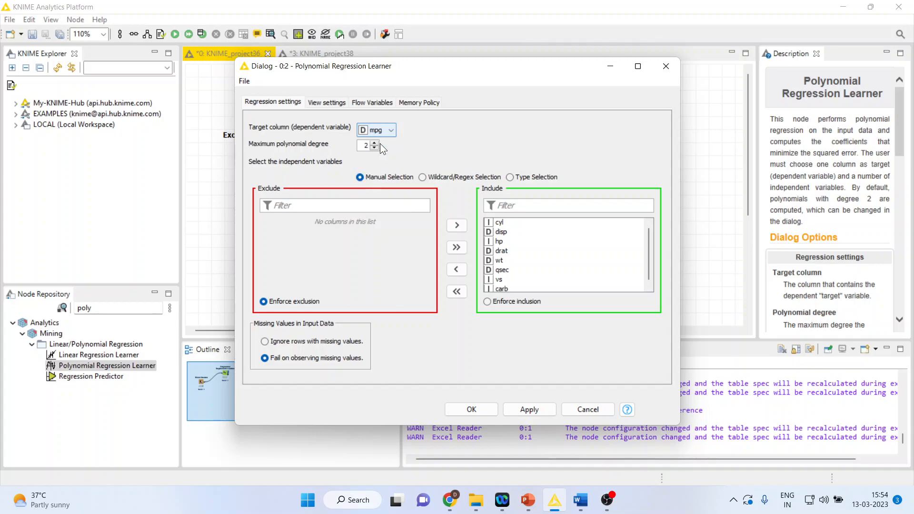
left_click(460, 295)
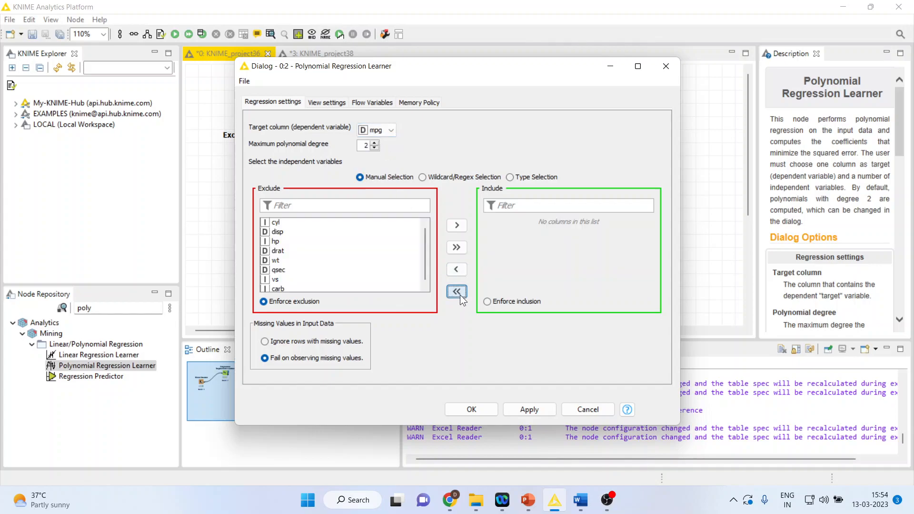
left_click(277, 260)
left_click(458, 225)
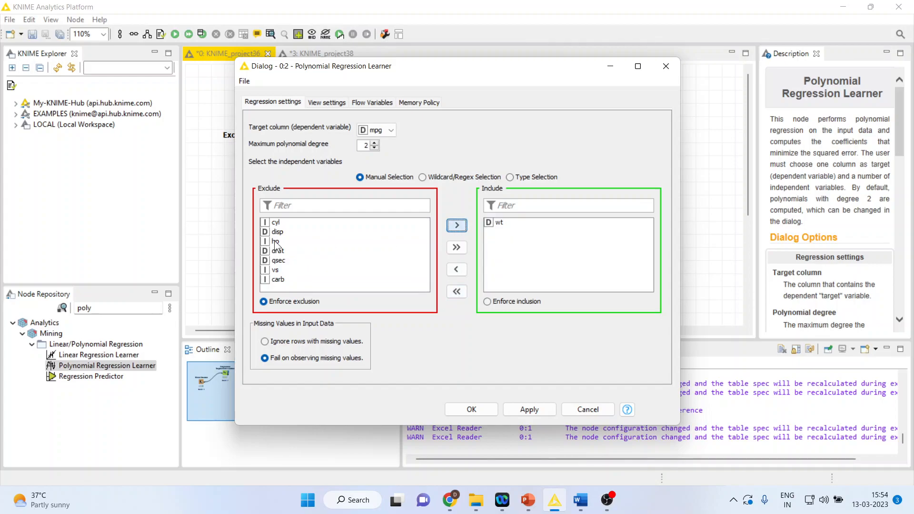
left_click(275, 243)
left_click(452, 226)
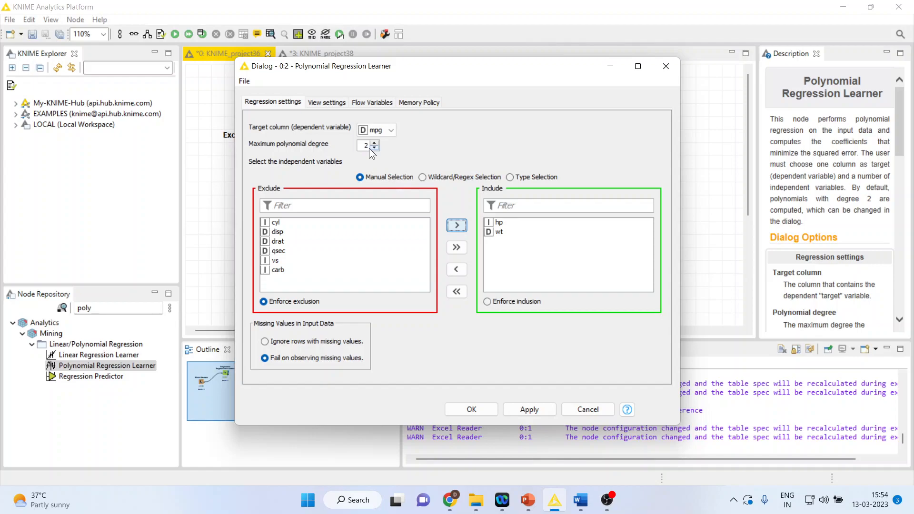
left_click(487, 410)
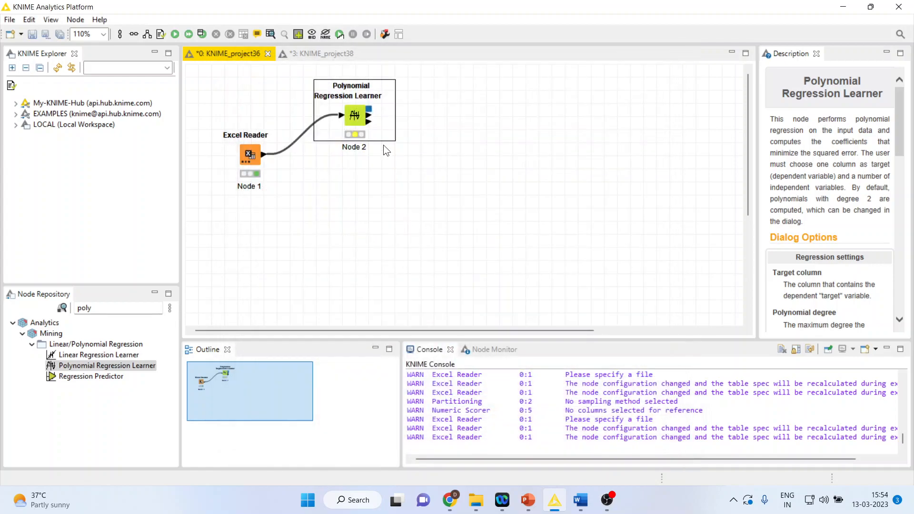
right_click(358, 122)
left_click(384, 138)
- Add a Regression Predictor node connected to the Polynomial Regression Learner and place it below and to the right of the learner
left_click(119, 313)
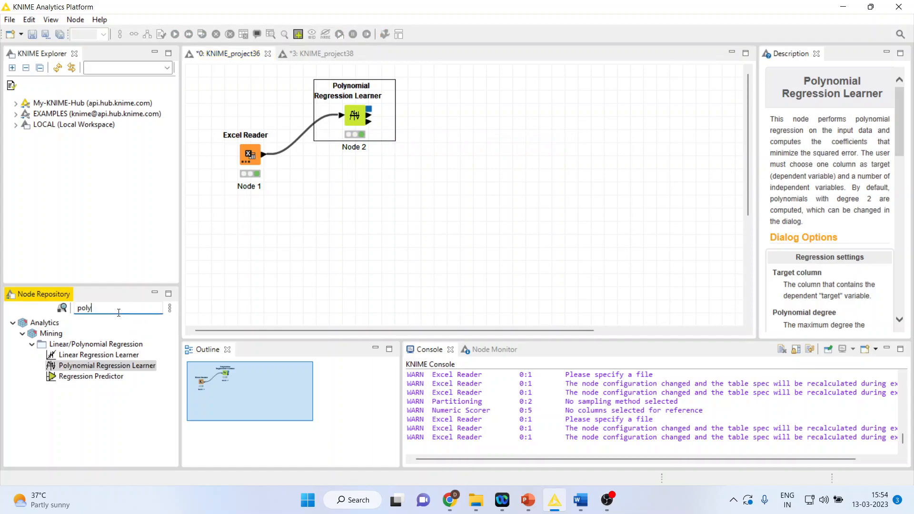
double_click(118, 378)
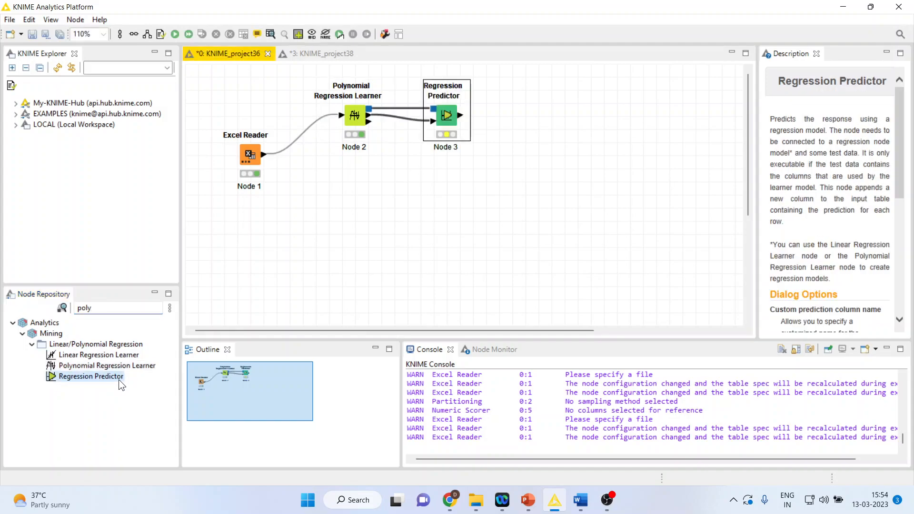
left_click_drag(445, 119, 424, 183)
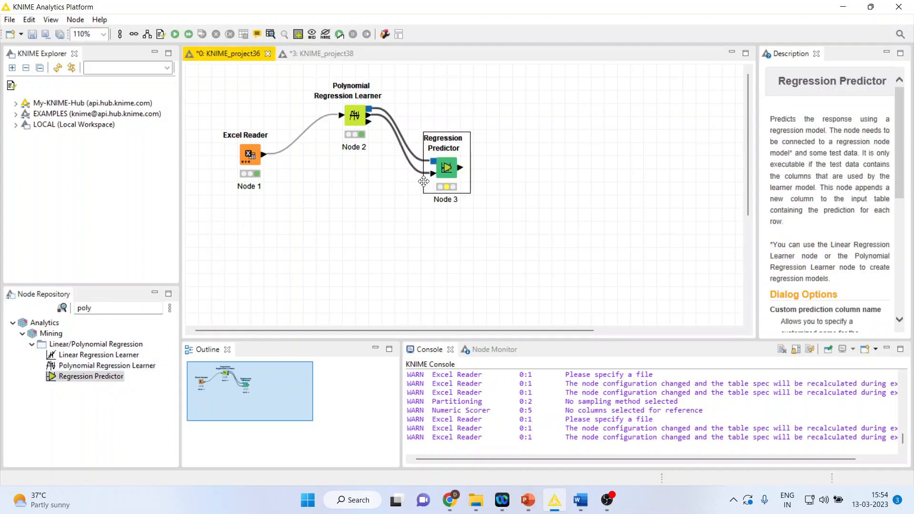
- Delete the data connection between the learner and the Regression Predictor, and move the Excel Reader slightly lower
left_click(419, 172)
left_click(415, 168)
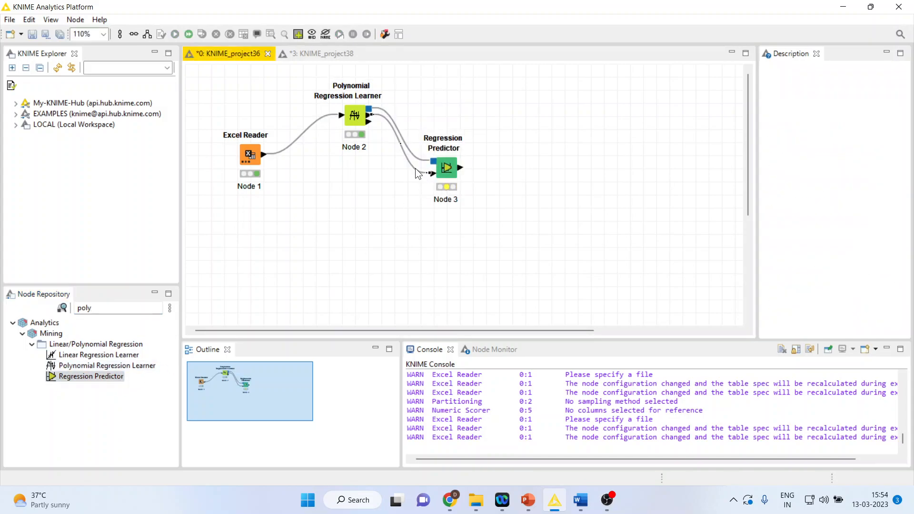
key("Delete")
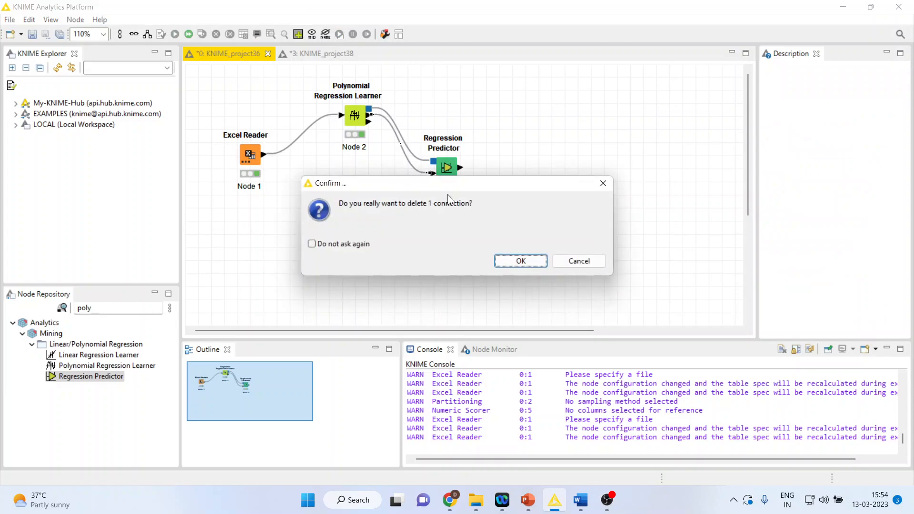
left_click(514, 261)
left_click_drag(249, 156, 248, 182)
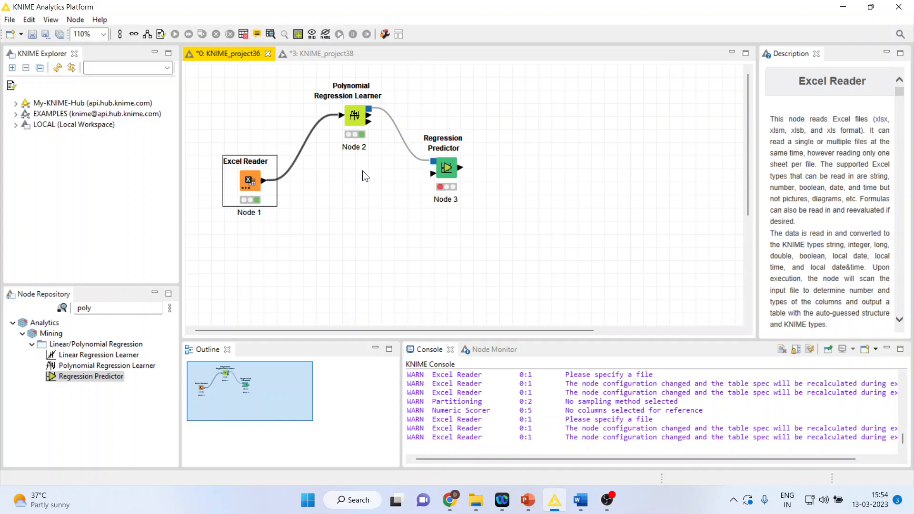
- Open the learner's Coefficients and Statistics table and examine the P>|t| values and the variables
right_click(363, 121)
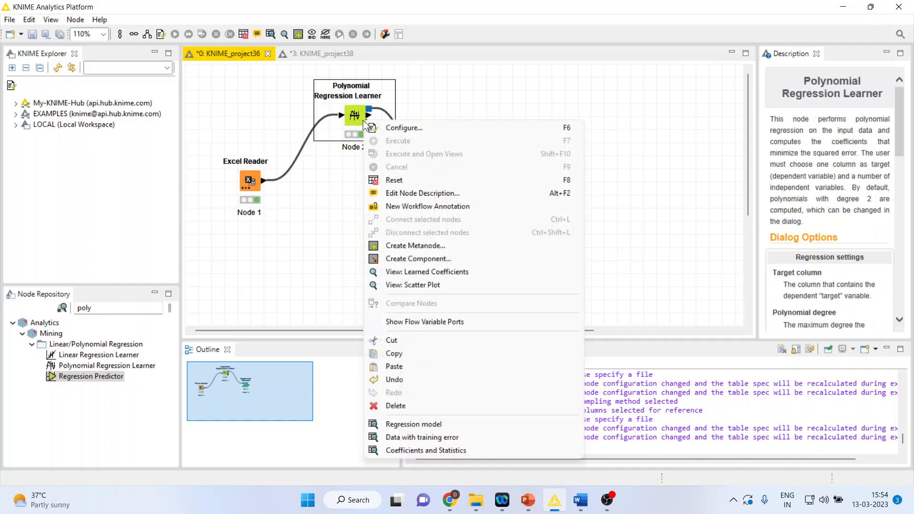
left_click(441, 450)
left_click_drag(384, 92, 384, 128)
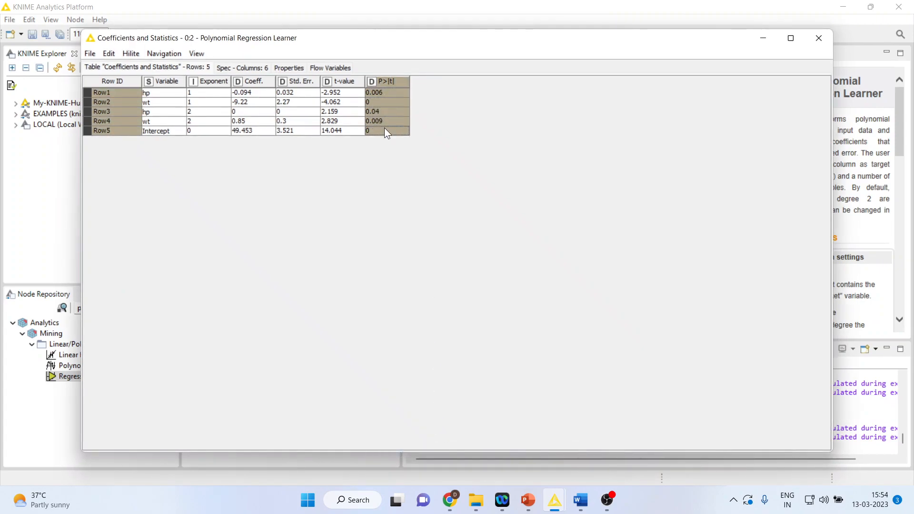
left_click_drag(162, 92, 164, 129)
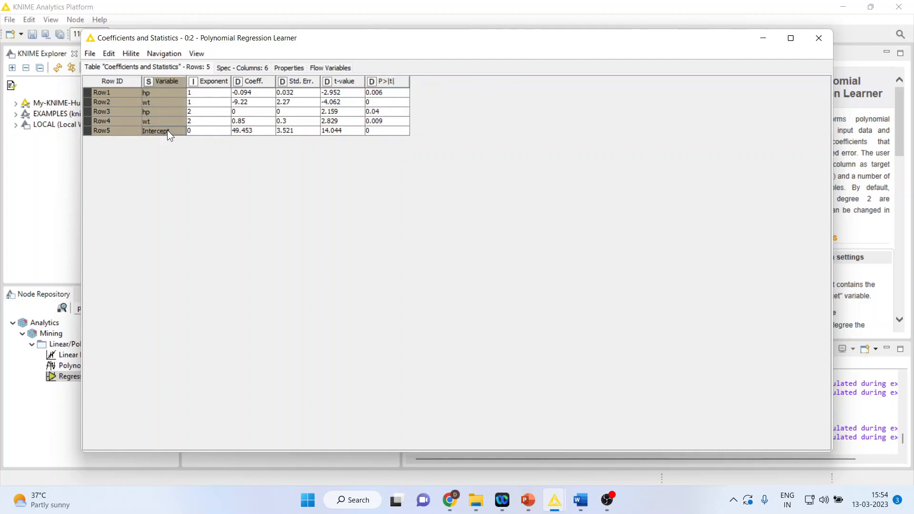
- Review the Mpg regression equation in the Regression Model Word document, return to KNIME and close the Coefficients and Statistics table
left_click(580, 500)
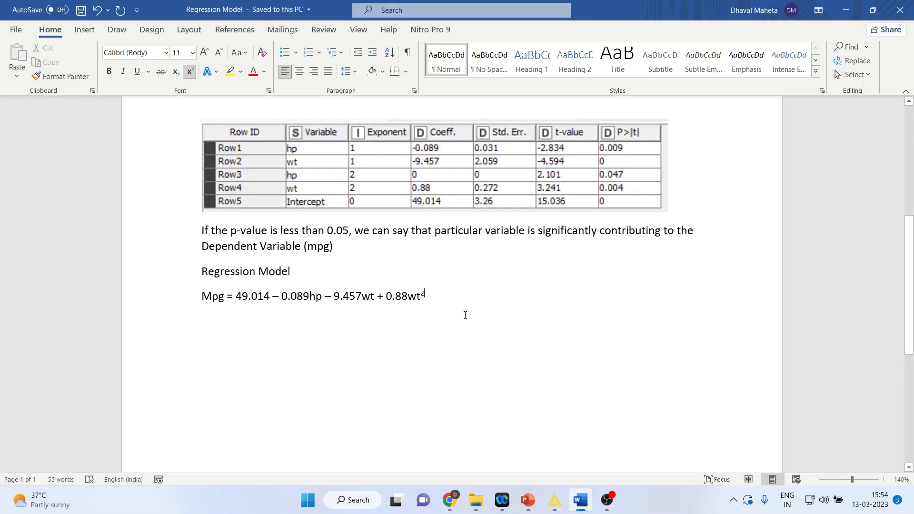
left_click_drag(202, 296, 486, 293)
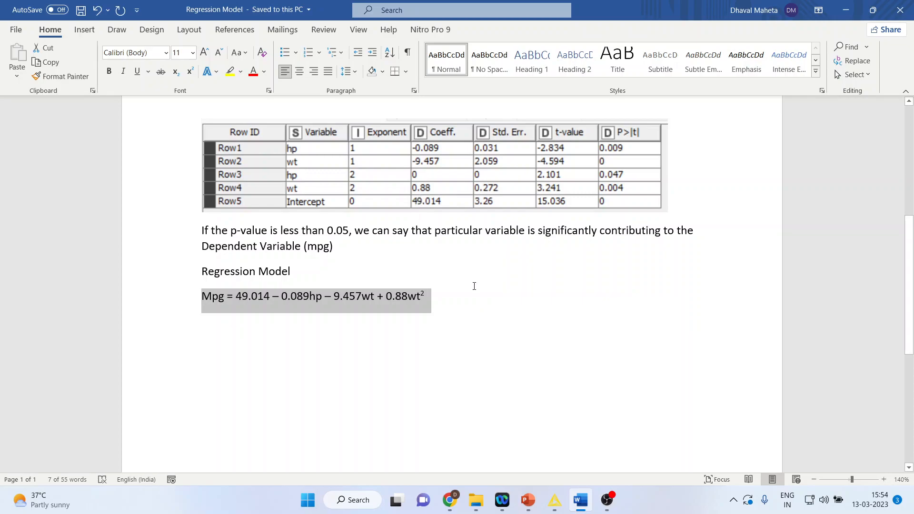
left_click(554, 499)
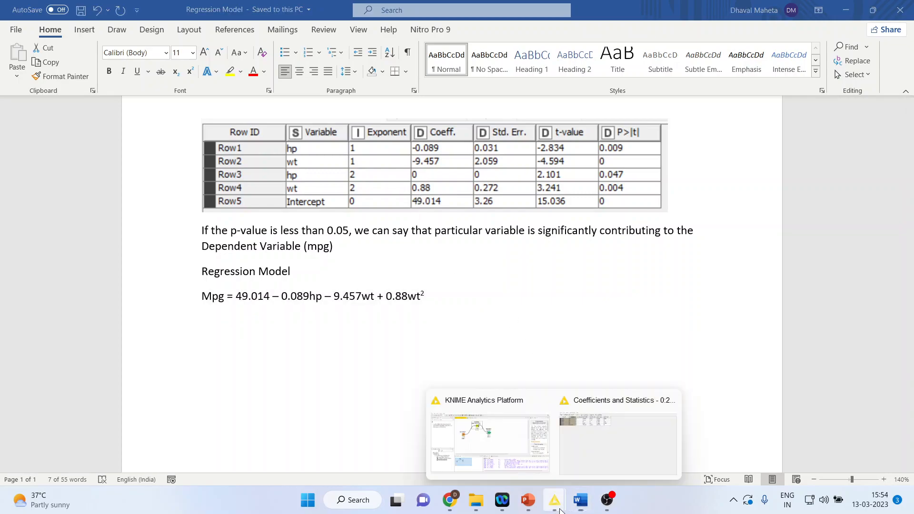
left_click(605, 450)
left_click(819, 38)
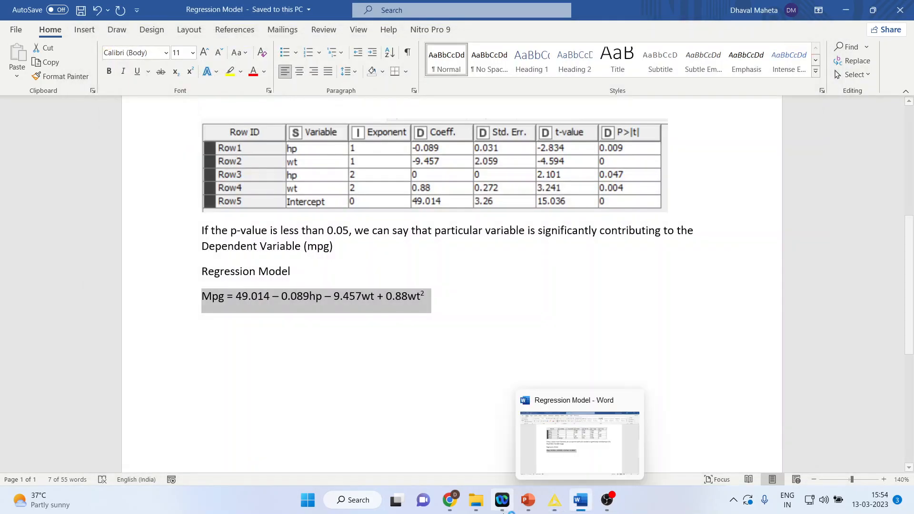
mouse_move(554, 499)
left_click(548, 464)
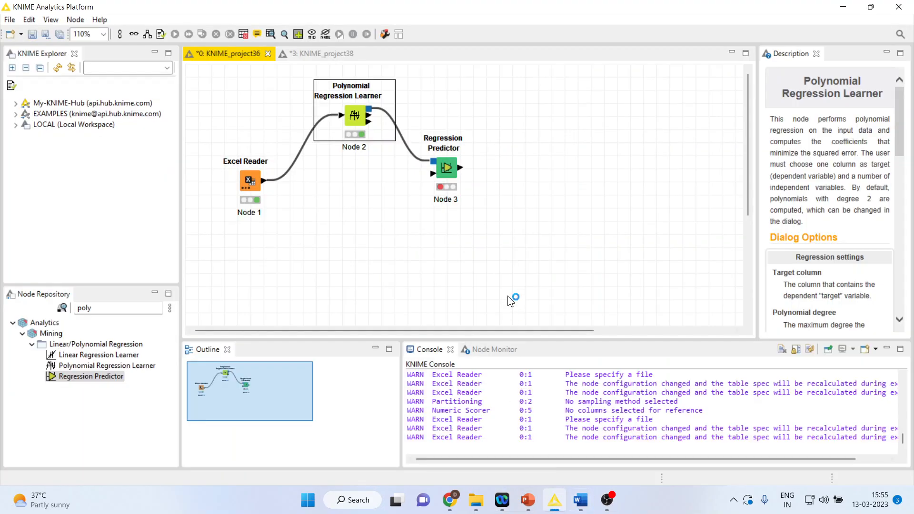
- Connect the Excel Reader to the Regression Predictor's data input and execute the predictor with the custom prediction column name Prediction (mpg) enabled
left_click_drag(263, 180, 433, 174)
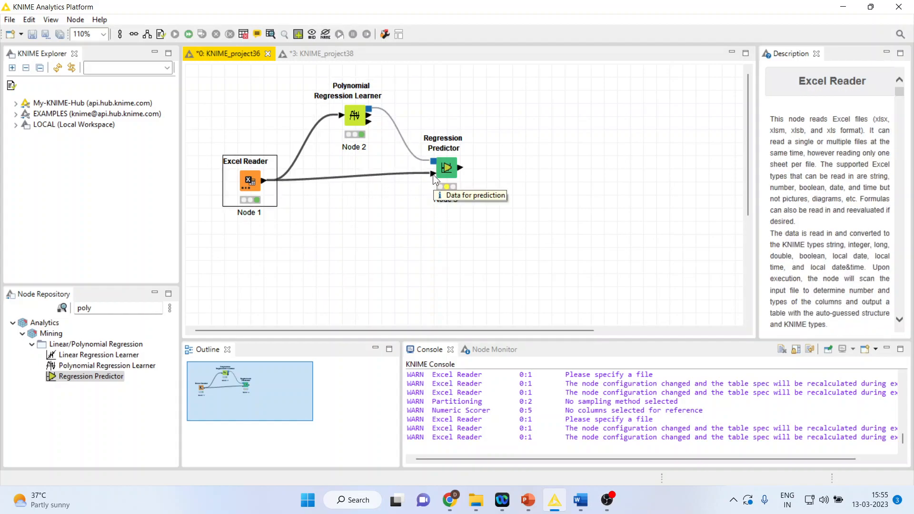
right_click(445, 168)
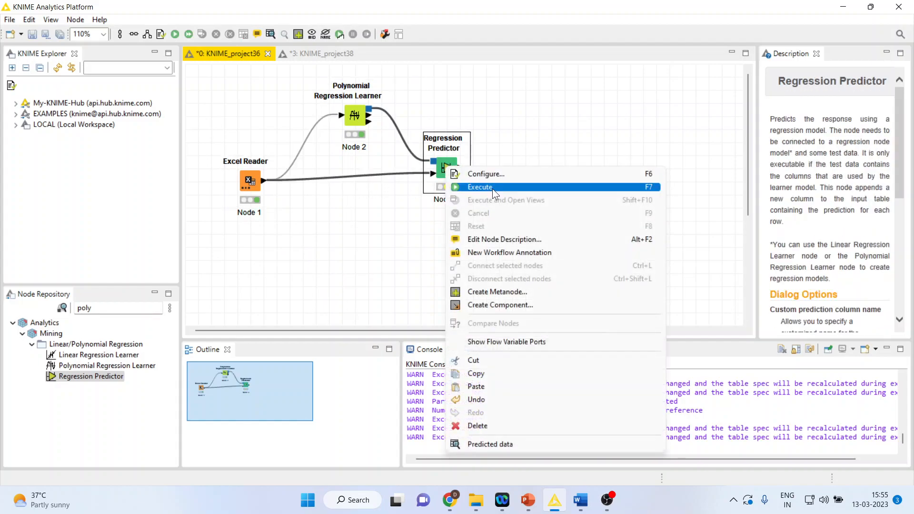
left_click(494, 175)
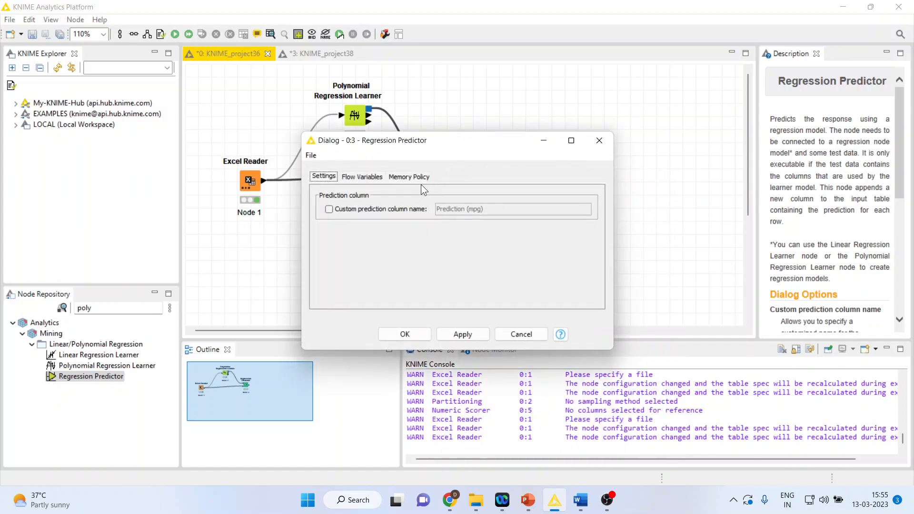
left_click(333, 211)
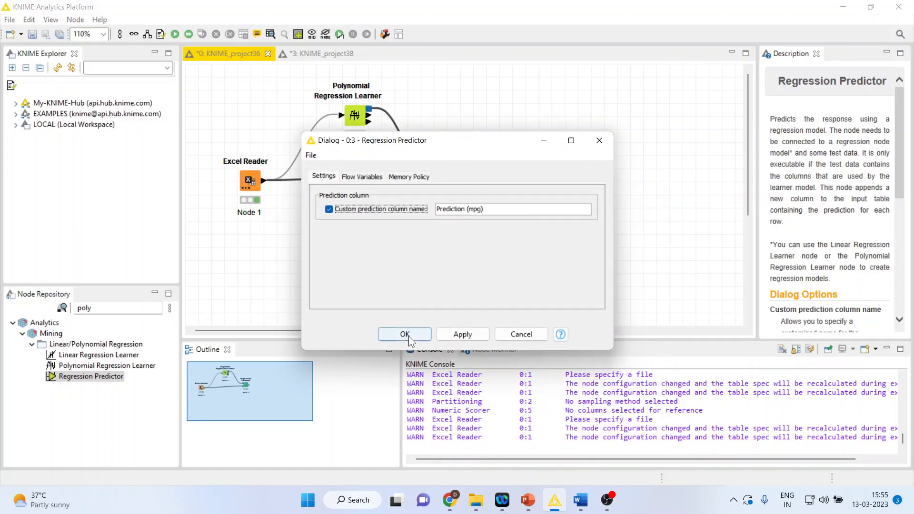
left_click(405, 335)
right_click(443, 158)
left_click(476, 178)
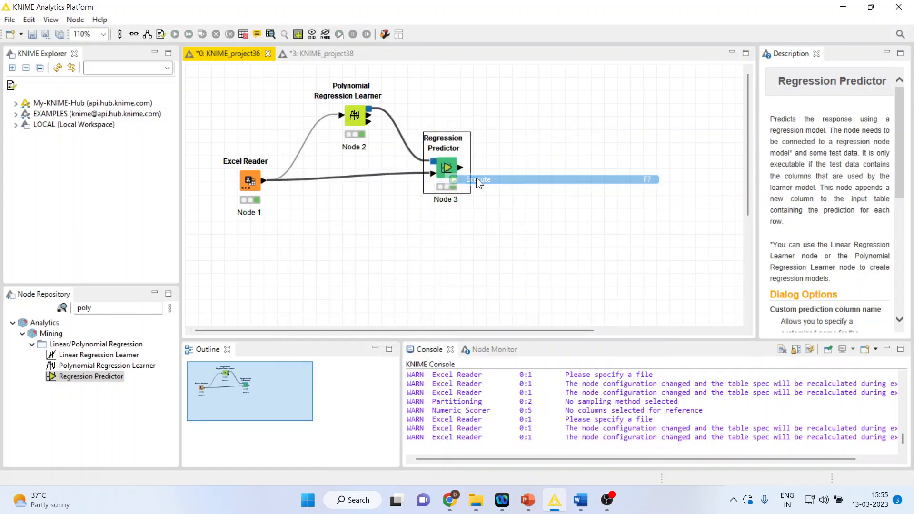
- Open the Regression Predictor's Predicted data table and compare the actual mpg column with the prediction column
right_click(448, 169)
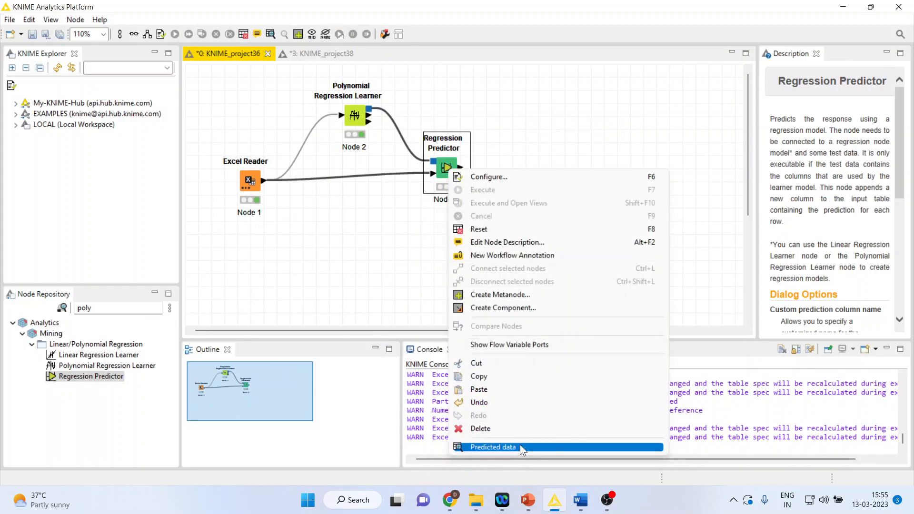
left_click(520, 447)
left_click_drag(196, 101, 207, 388)
left_click_drag(700, 98, 704, 387)
left_click(818, 39)
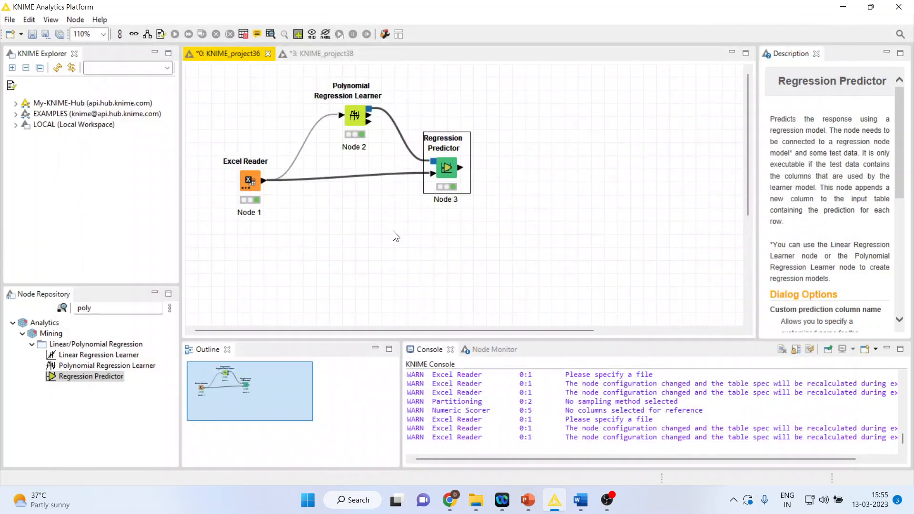
- Find the Numeric Scorer node in the repository and add it connected to the Regression Predictor's output
left_click(106, 312)
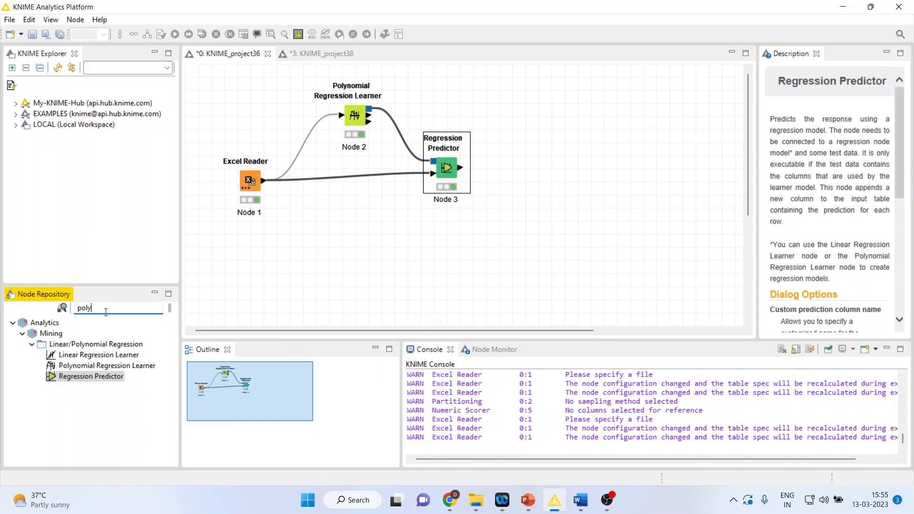
key("BackSpace")
key("BackSpace")
key("BackSpace")
key("BackSpace")
type("numeri")
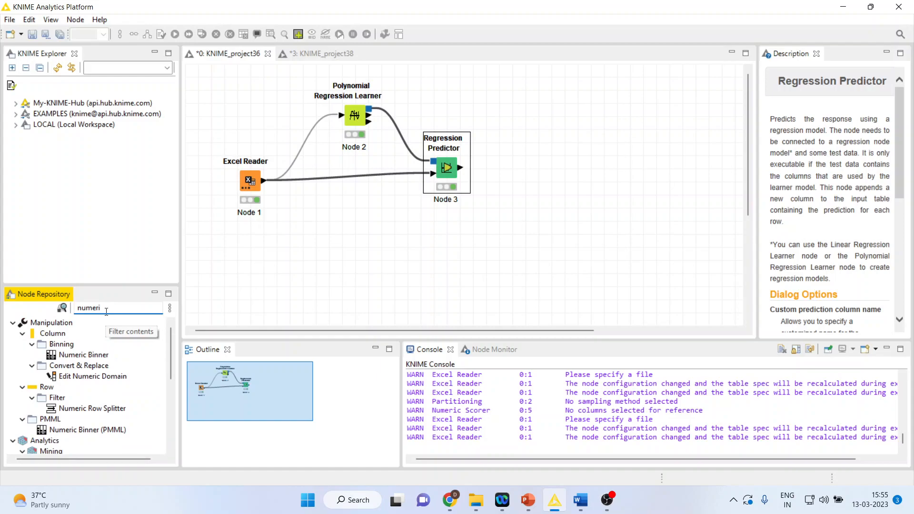
type("c sc")
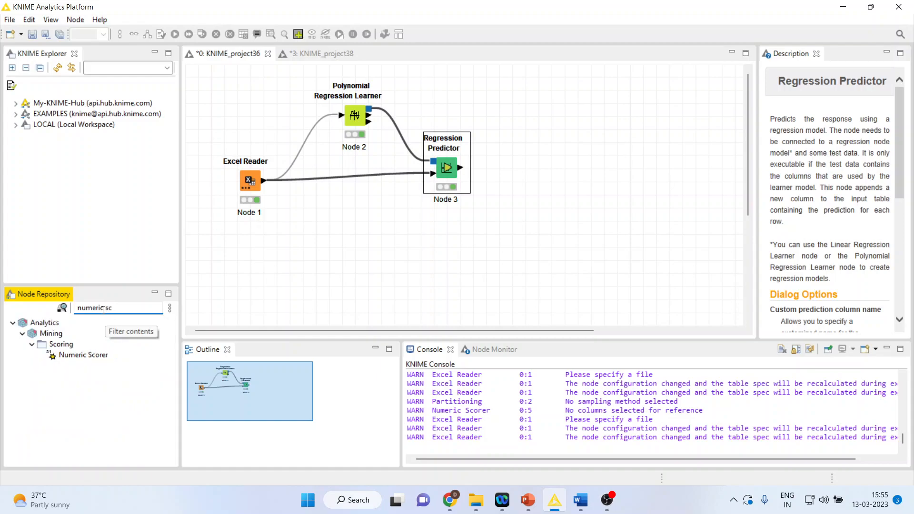
double_click(99, 353)
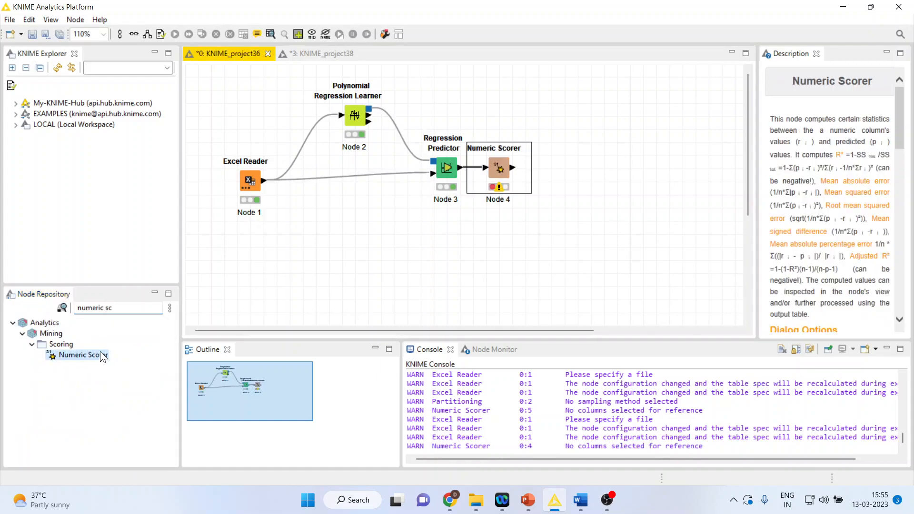
- Configure the Numeric Scorer with reference column mpg and the changed output column name Prediction (mpg) enabled, and execute it
right_click(487, 172)
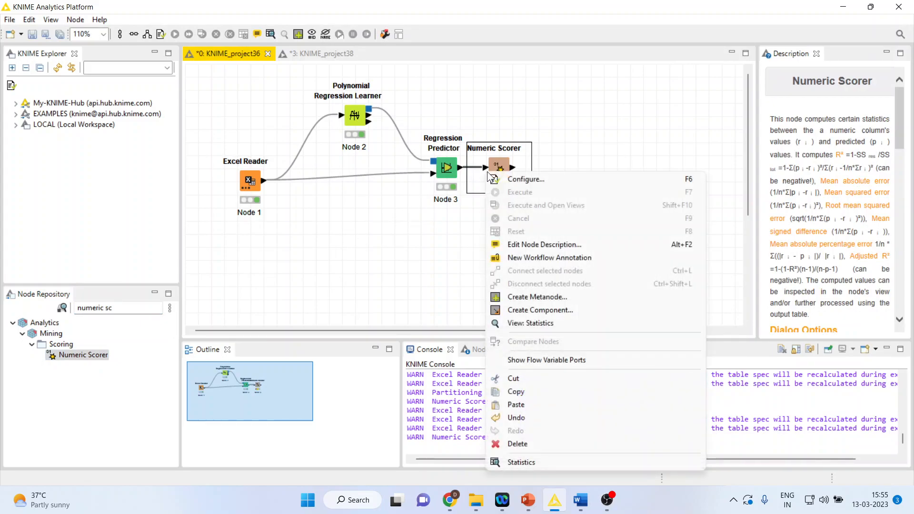
left_click(529, 180)
left_click(515, 160)
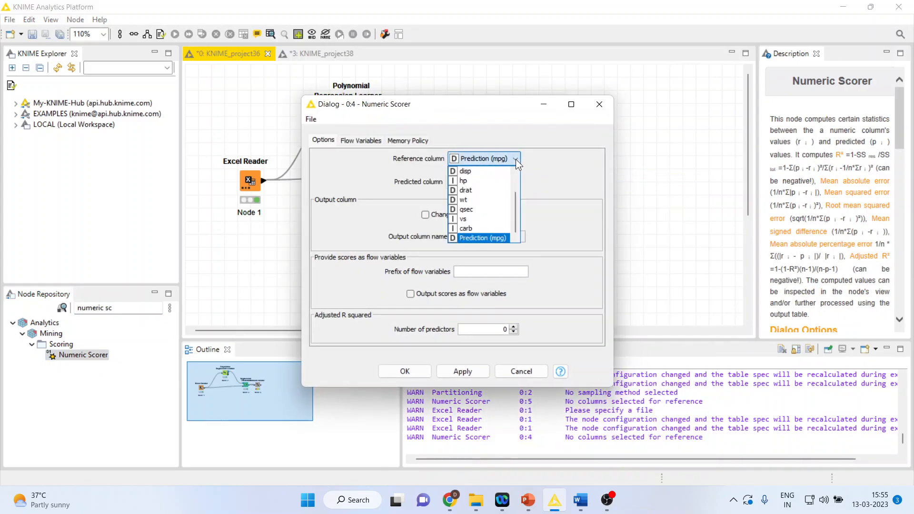
left_click_drag(515, 204, 516, 172)
left_click(500, 171)
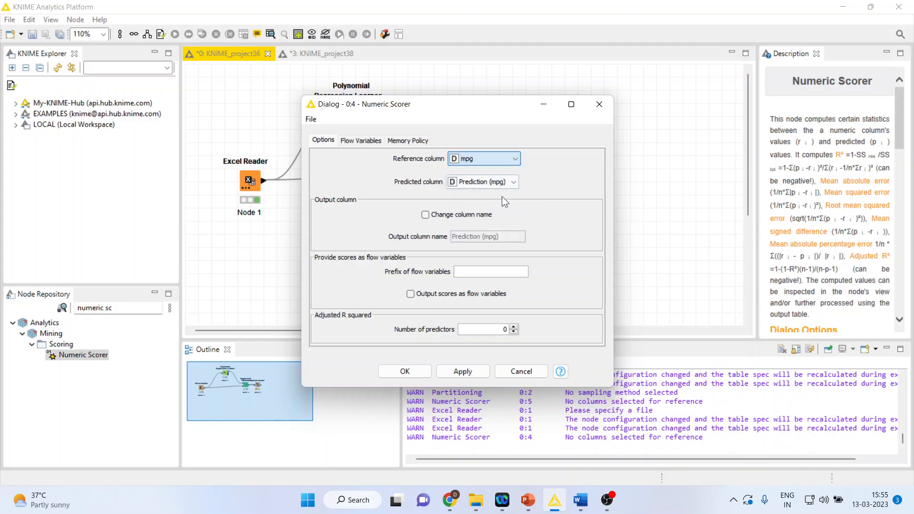
left_click(425, 214)
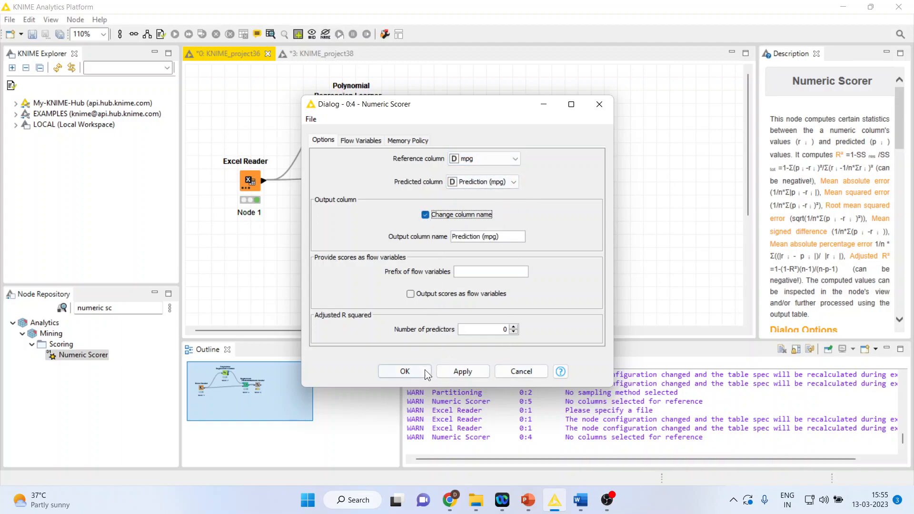
left_click(422, 371)
right_click(493, 165)
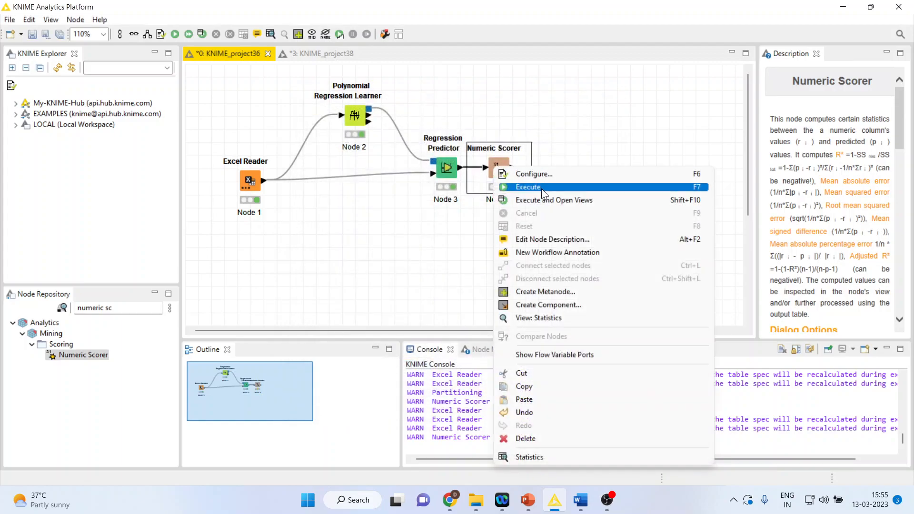
left_click(542, 188)
- Open the Numeric Scorer's Statistics table, examine the R^2 and adjusted R^2 rows, and close it
right_click(491, 169)
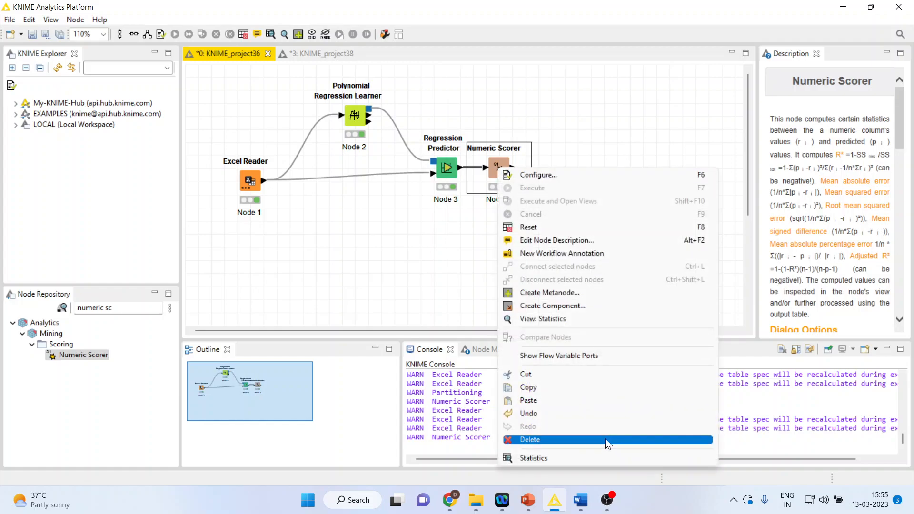
left_click(587, 457)
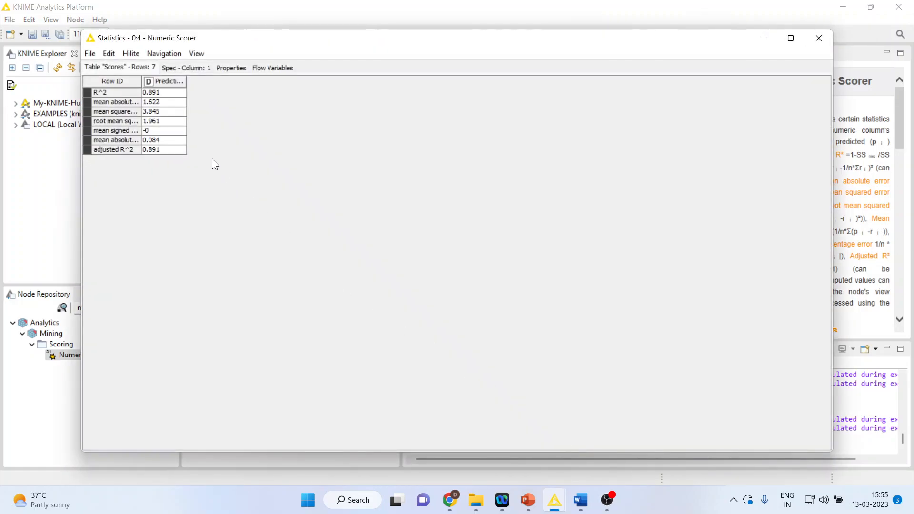
left_click(166, 93)
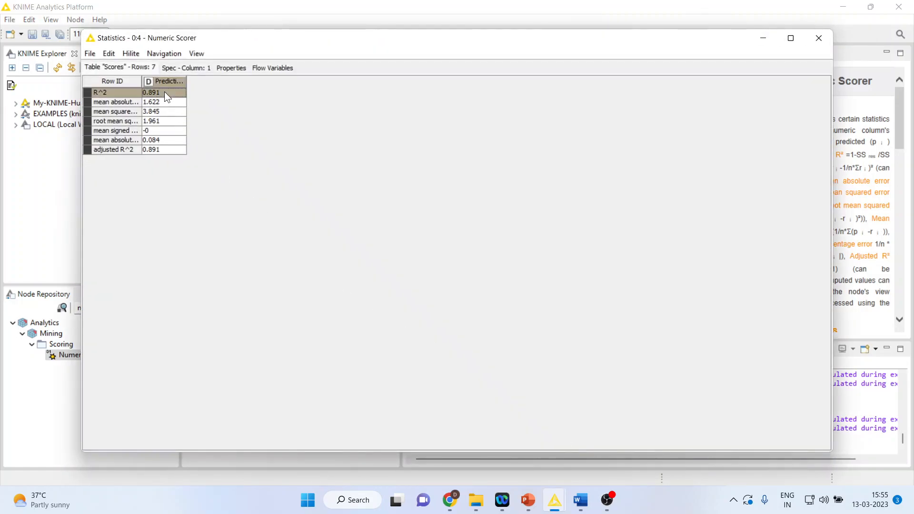
left_click(167, 149)
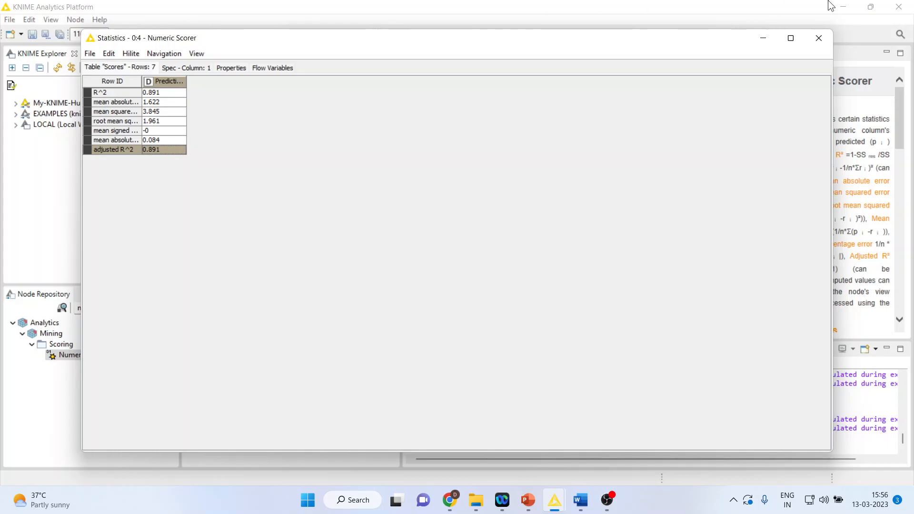
left_click(818, 38)
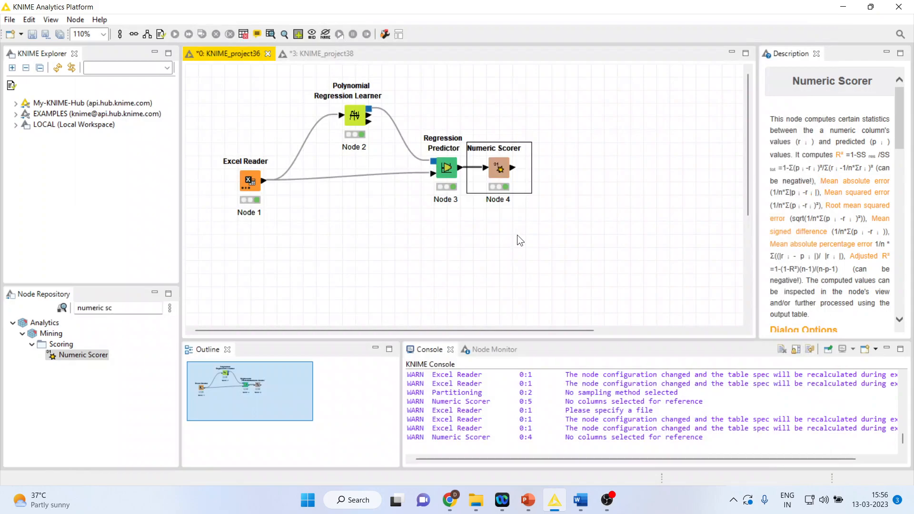
- Move the Excel Reader slightly up and left, duplicate it, and place the copy below the original
left_click_drag(254, 183, 241, 156)
right_click(241, 155)
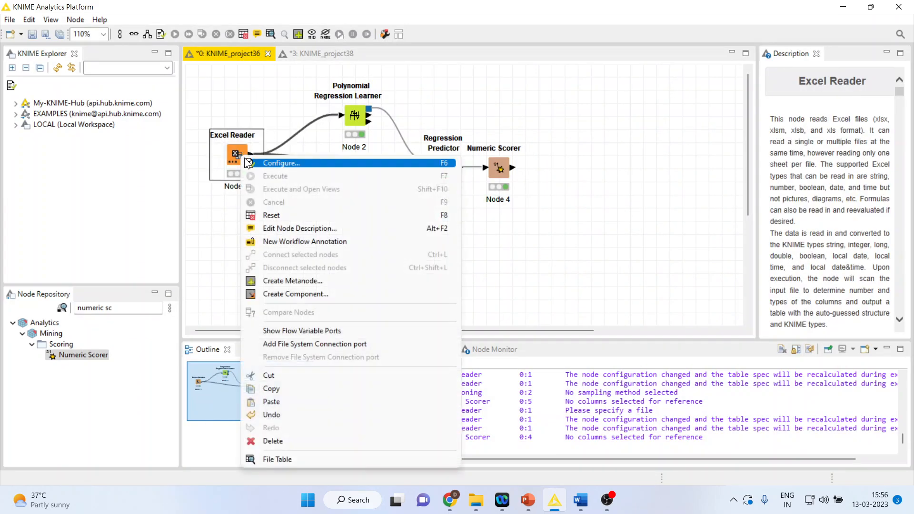
left_click(309, 392)
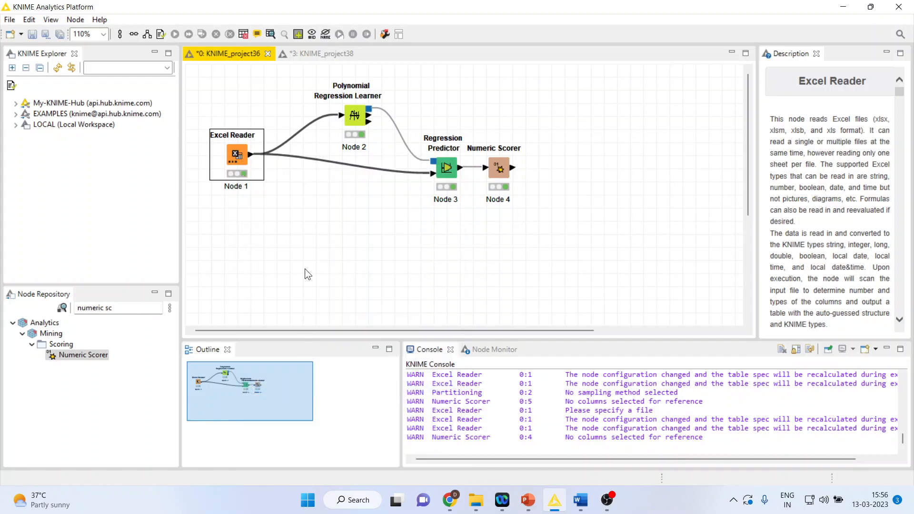
key("ctrl+v")
left_click_drag(314, 236, 252, 247)
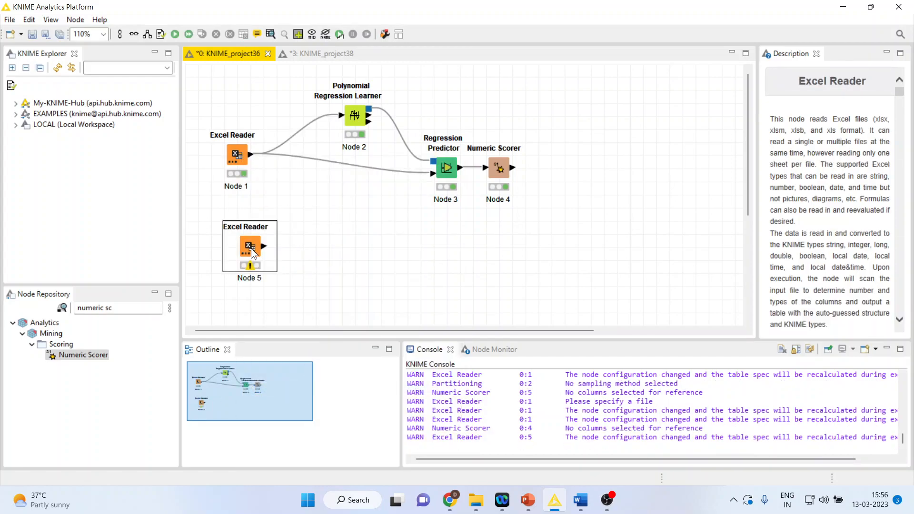
- Set the copied Excel Reader to read mtcars-test.xlsx from the Data folder and execute it
double_click(251, 248)
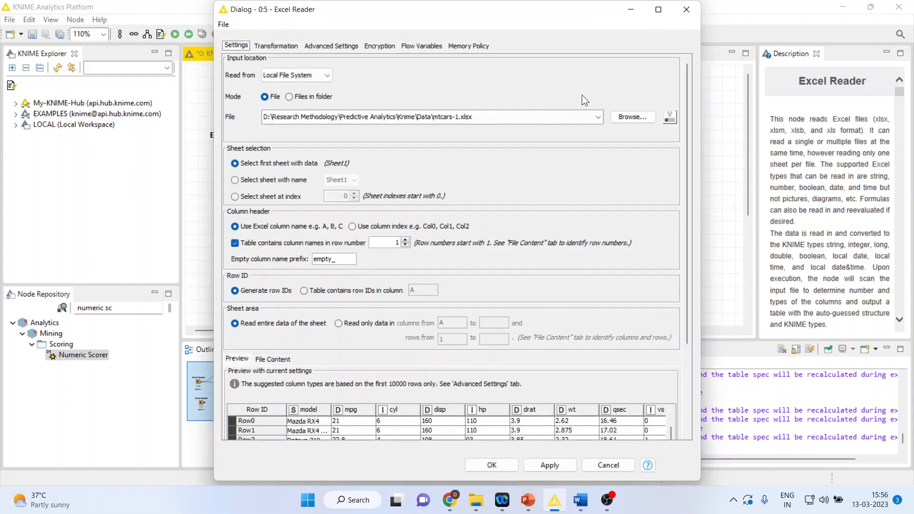
left_click(644, 118)
left_click(392, 104)
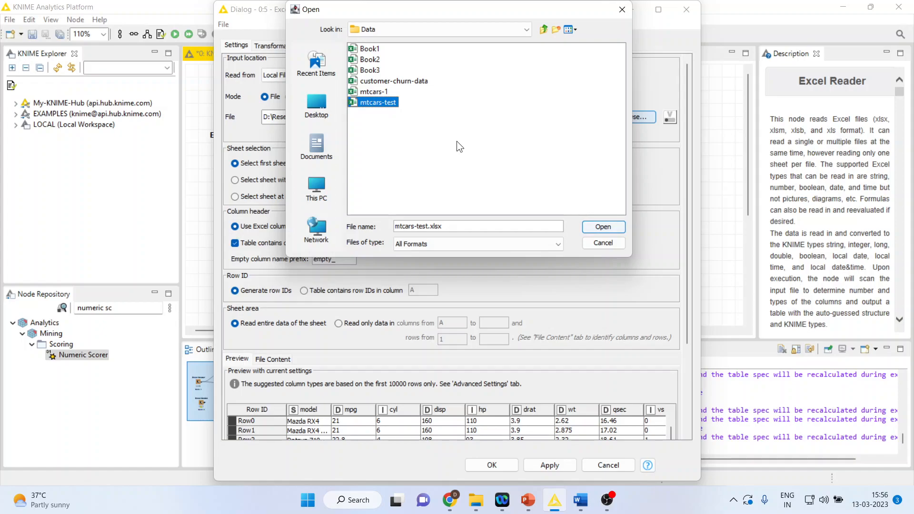
left_click(597, 229)
left_click(552, 469)
left_click(510, 468)
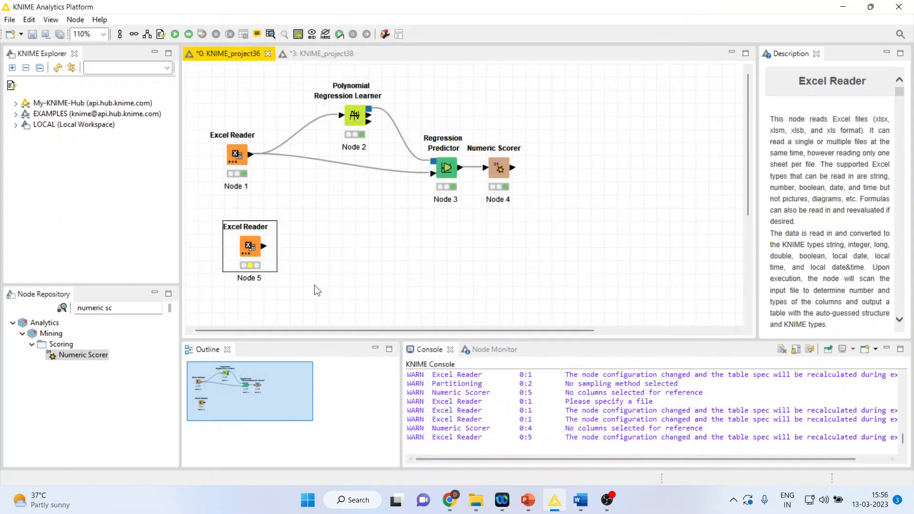
right_click(259, 250)
left_click(302, 194)
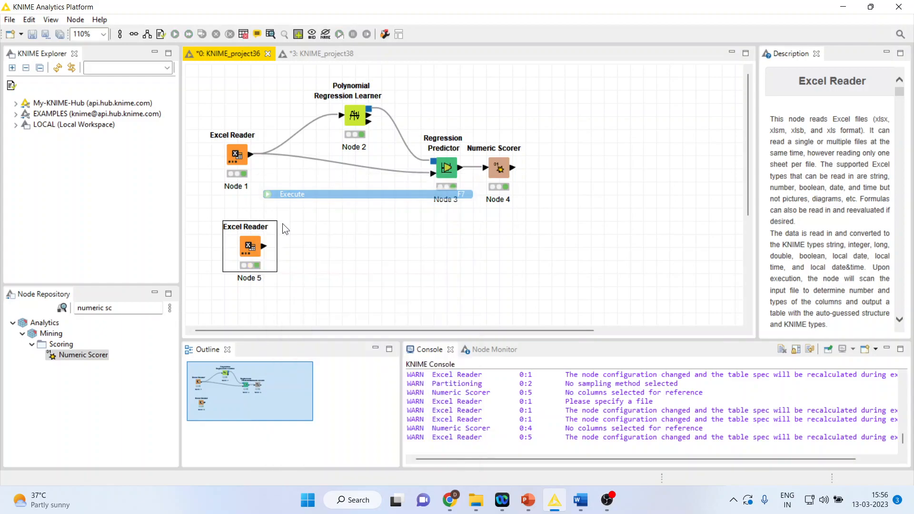
- Open the File Table of the mtcars-test Excel Reader and examine its rows and the mpg column
right_click(256, 247)
left_click(310, 476)
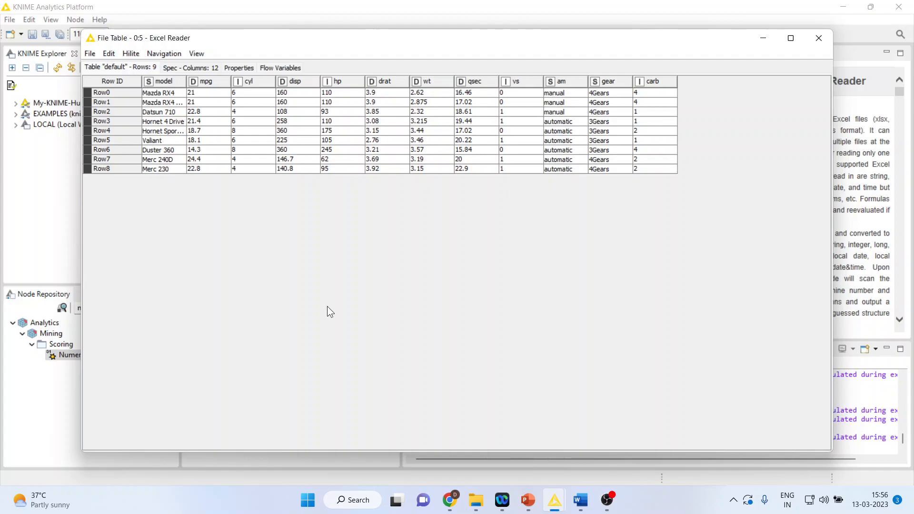
left_click(817, 38)
right_click(254, 249)
left_click(318, 481)
left_click_drag(216, 96, 210, 170)
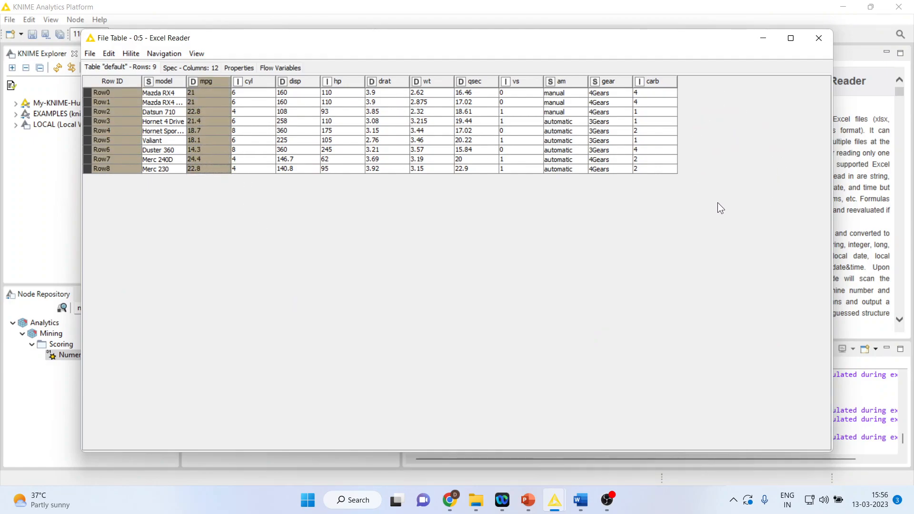
- Close the File Table and add a Regression Predictor, found by searching "regression pr", below the existing one, fed by the mtcars-test Excel Reader
left_click(818, 38)
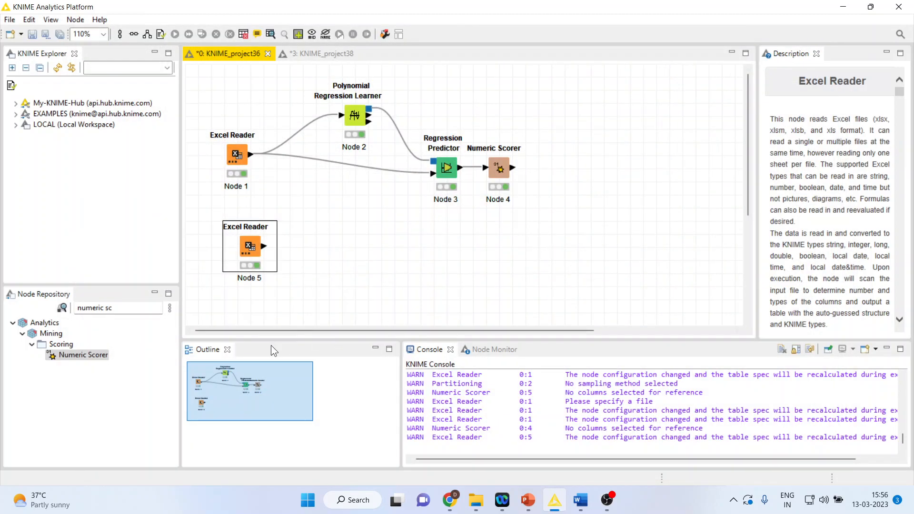
left_click(133, 309)
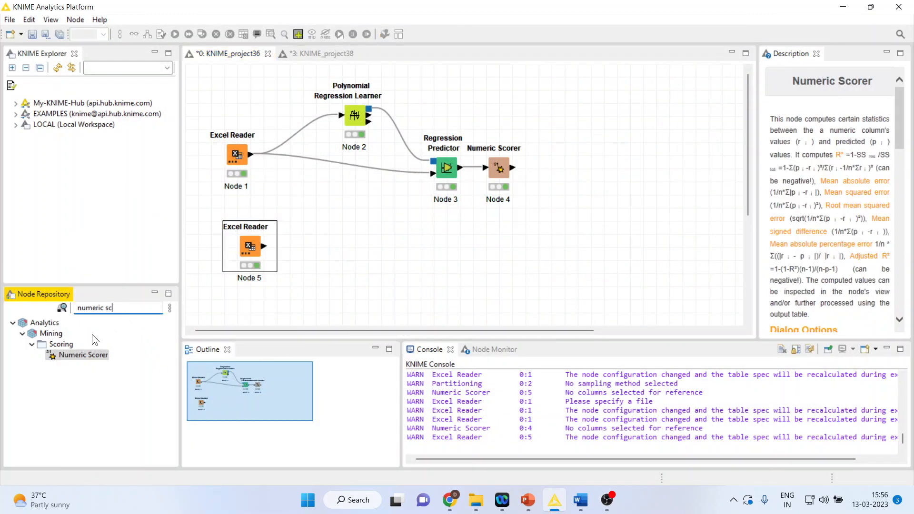
key("BackSpace")
key("BackSpace")
key("BackSpace")
key("BackSpace")
key("BackSpace")
key("BackSpace")
key("BackSpace")
key("BackSpace")
key("BackSpace")
type("reg")
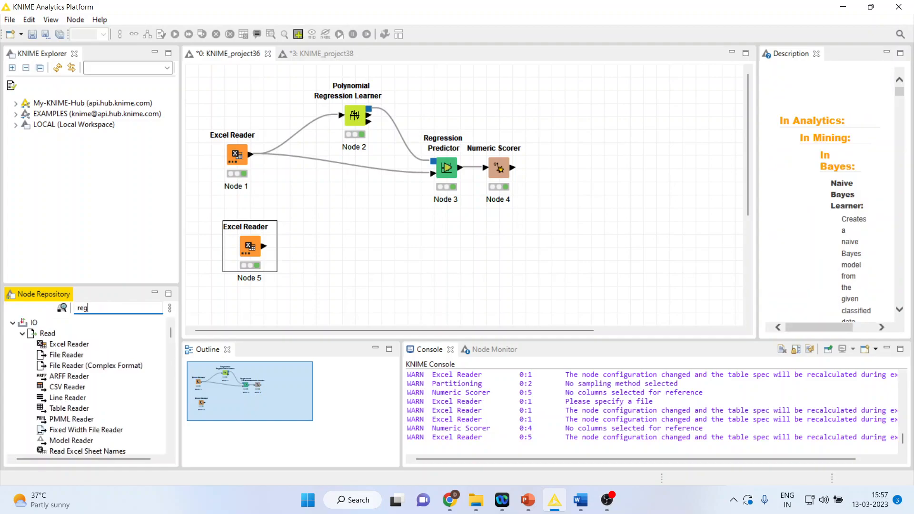
type("re")
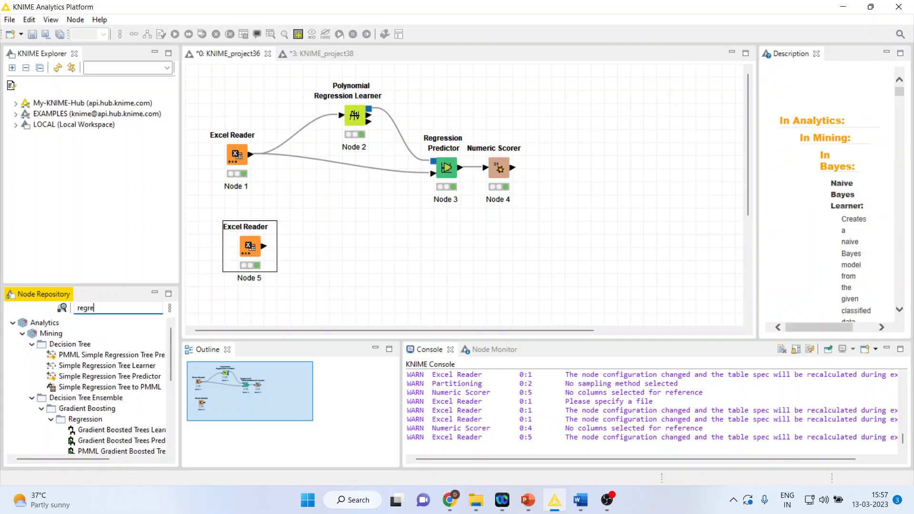
type("ssion pr")
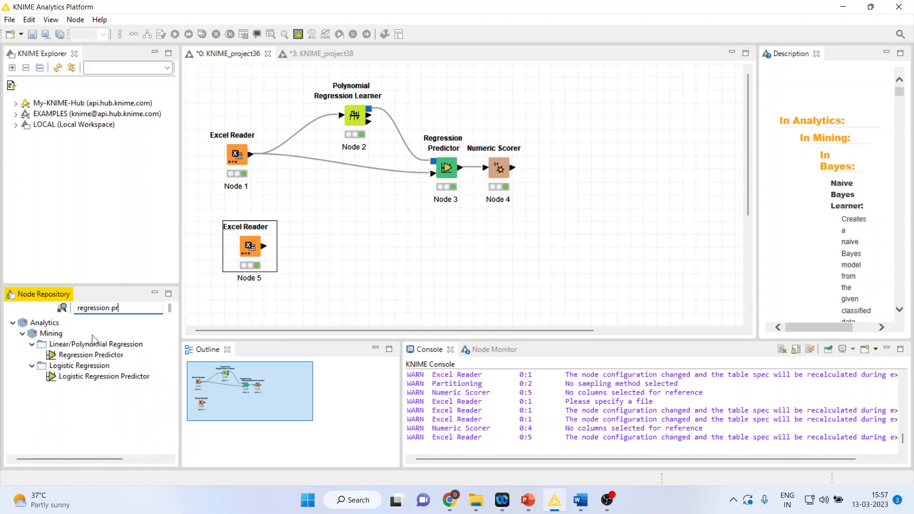
double_click(102, 356)
left_click_drag(102, 357, 448, 263)
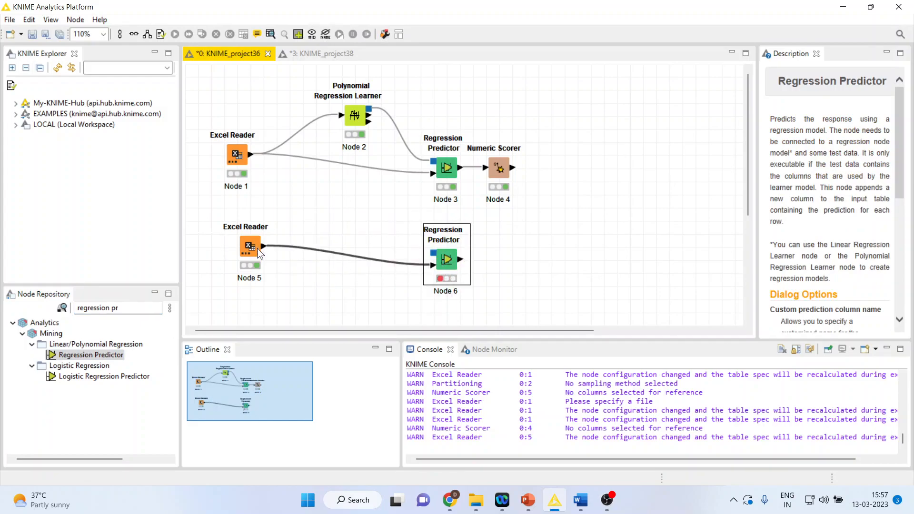
- Align the mtcars-test Excel Reader under the original reader and connect the Polynomial Regression Learner's model output to the lower Regression Predictor
left_click_drag(249, 252, 237, 258)
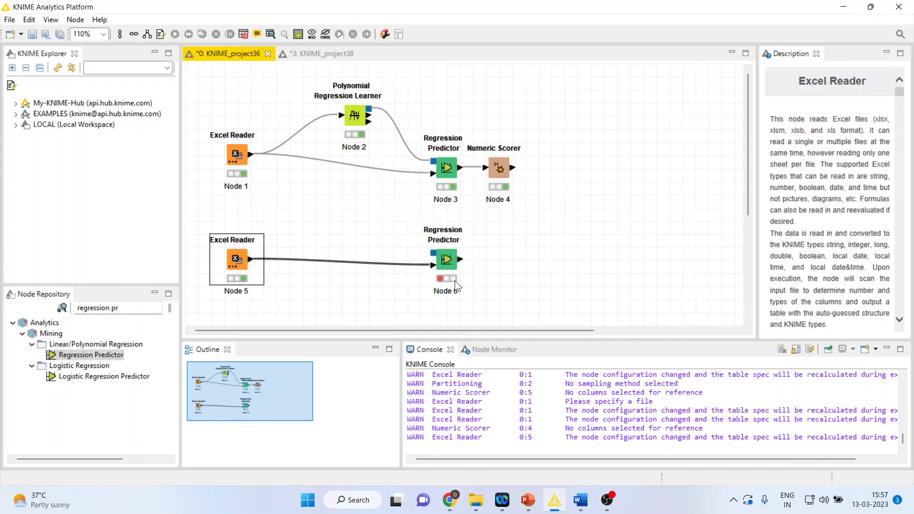
left_click(371, 116)
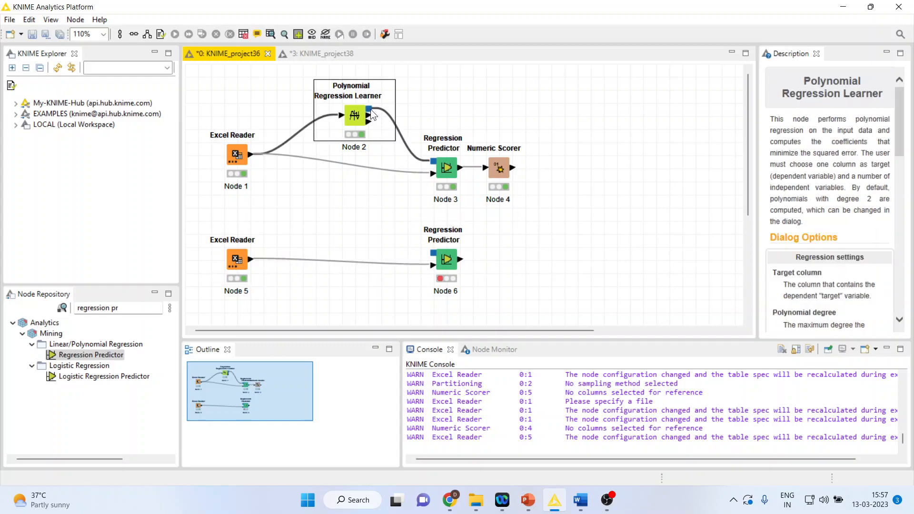
left_click_drag(395, 147, 433, 253)
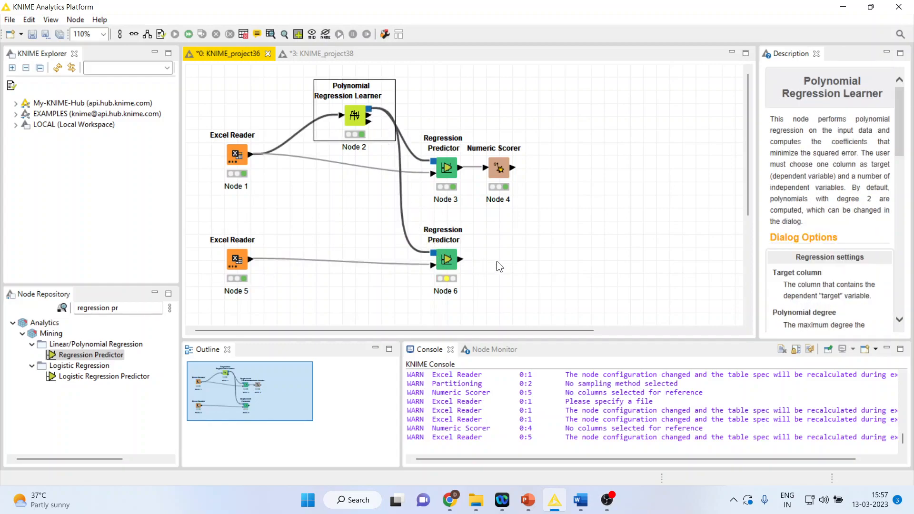
- Enable the custom prediction column name Prediction (mpg) in the lower Regression Predictor and execute the node
left_click(447, 264)
right_click(447, 264)
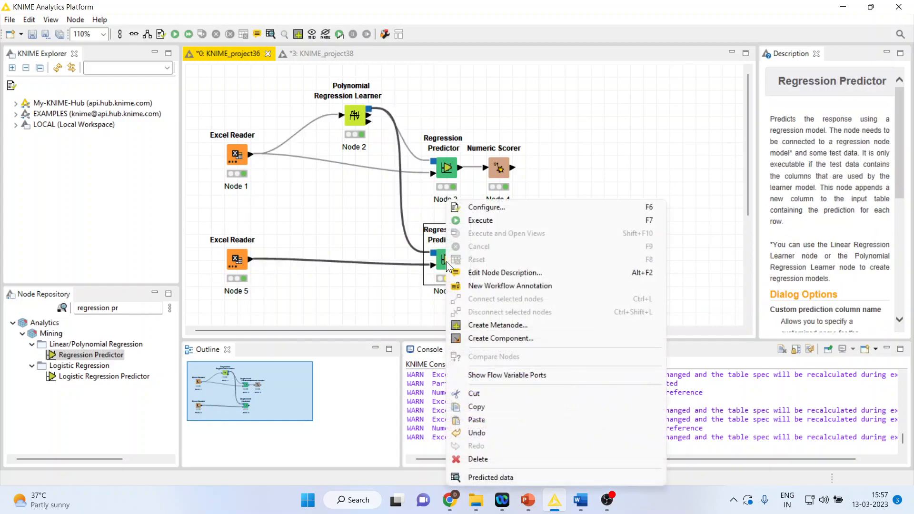
left_click(487, 206)
left_click(329, 209)
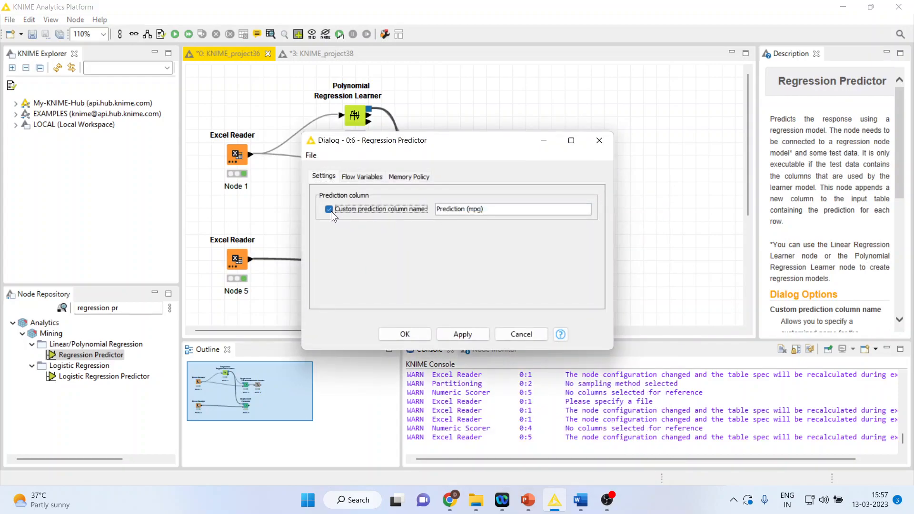
left_click(410, 333)
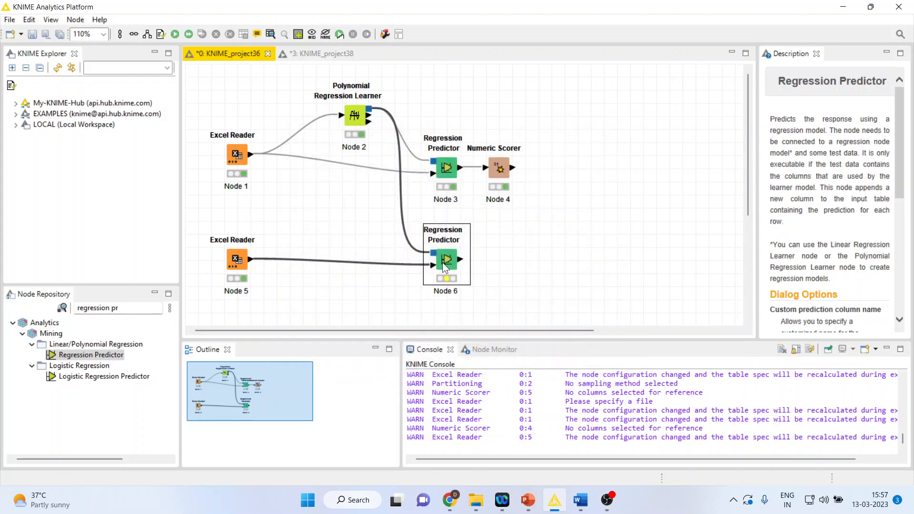
right_click(441, 262)
left_click(487, 221)
- Open the lower Regression Predictor's Predicted data table, compare the mpg column with the prediction column, and close it
right_click(451, 261)
left_click(517, 473)
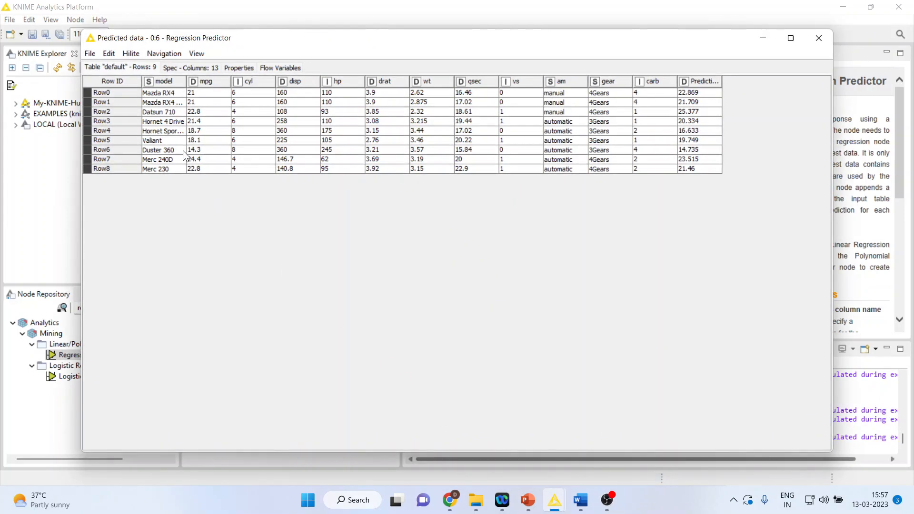
left_click_drag(196, 93, 200, 167)
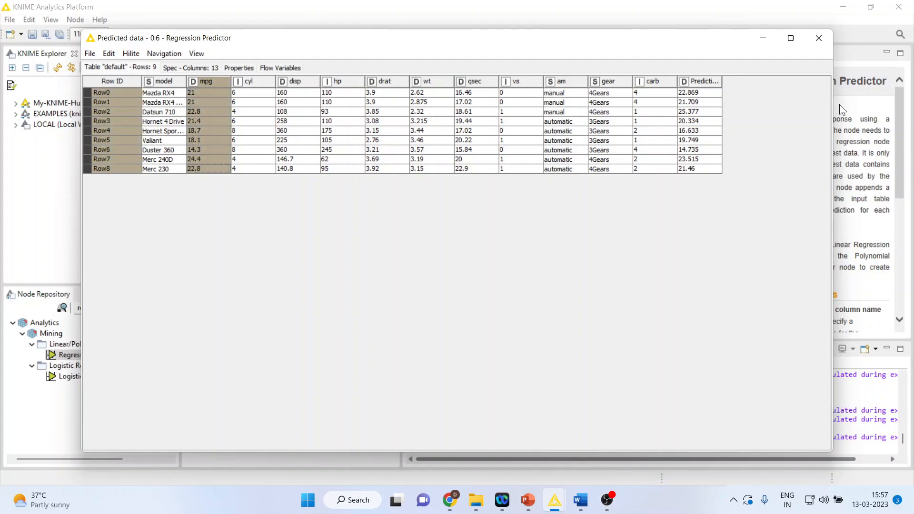
left_click_drag(701, 93, 703, 169)
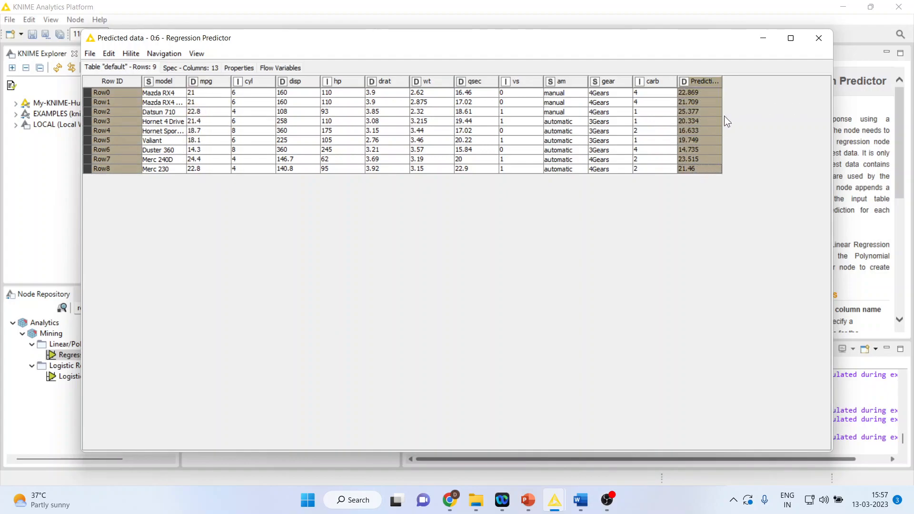
left_click(819, 39)
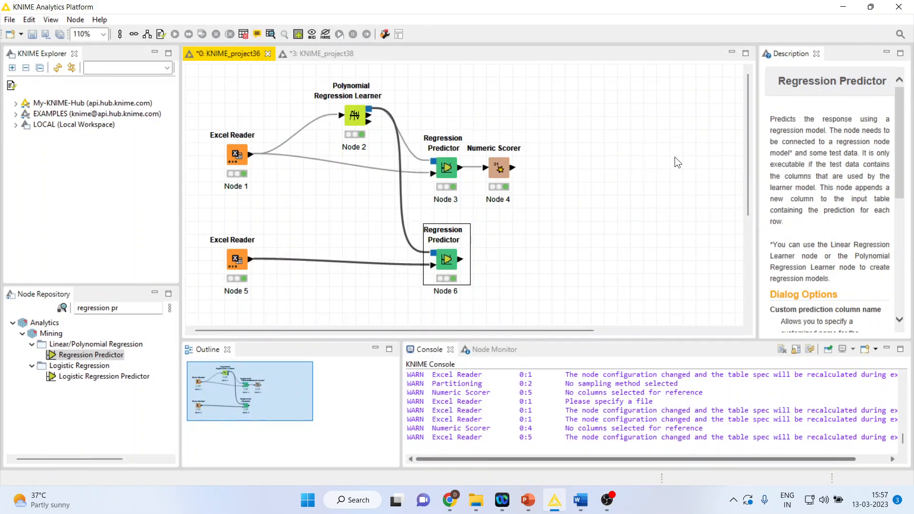
- Duplicate the Numeric Scorer, place the copy beside the lower Regression Predictor, and connect the predictor's output to it
right_click(501, 173)
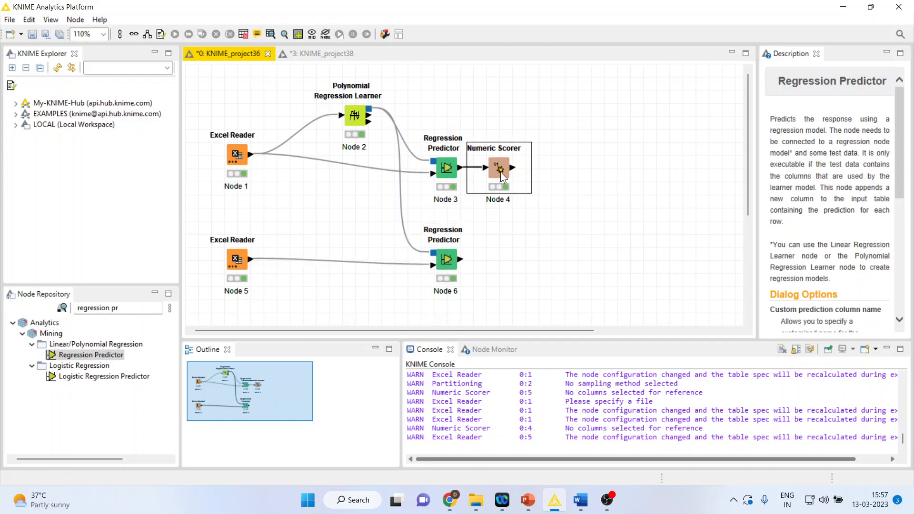
left_click(547, 392)
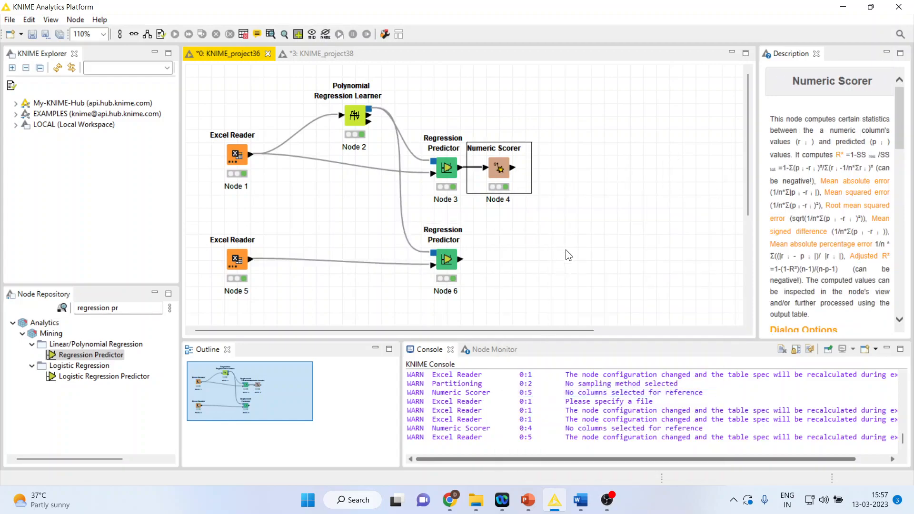
key("ctrl+v")
left_click_drag(578, 251, 524, 258)
left_click_drag(460, 260, 514, 264)
- Confirm mpg as reference column and Prediction (mpg) as predicted column in the copied Numeric Scorer, and execute it
right_click(527, 261)
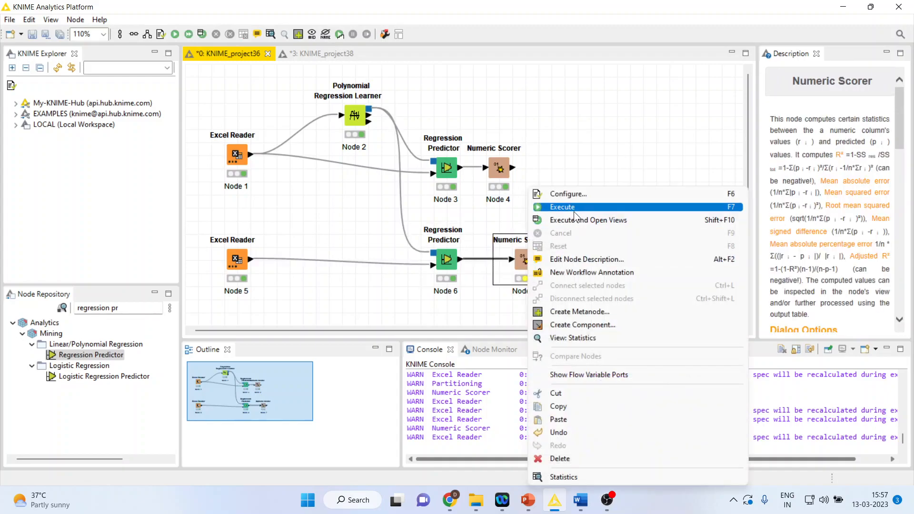
left_click(575, 196)
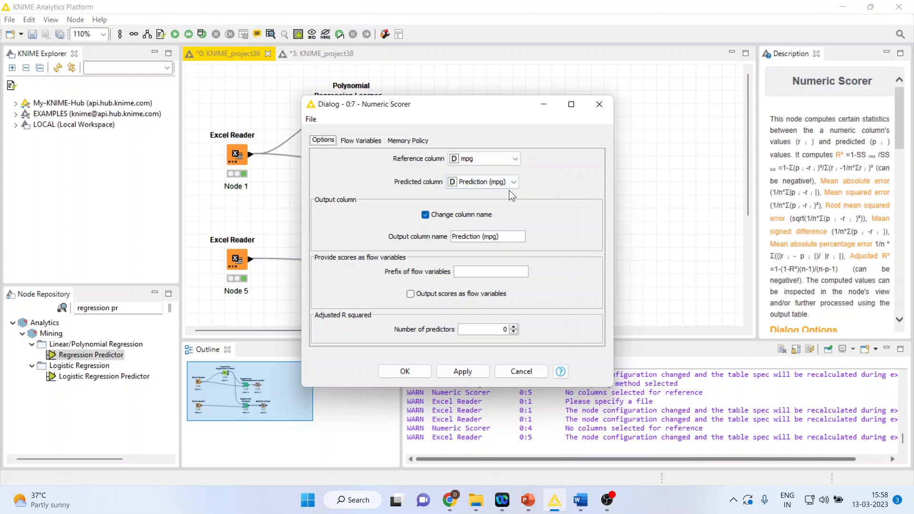
left_click(423, 371)
right_click(526, 261)
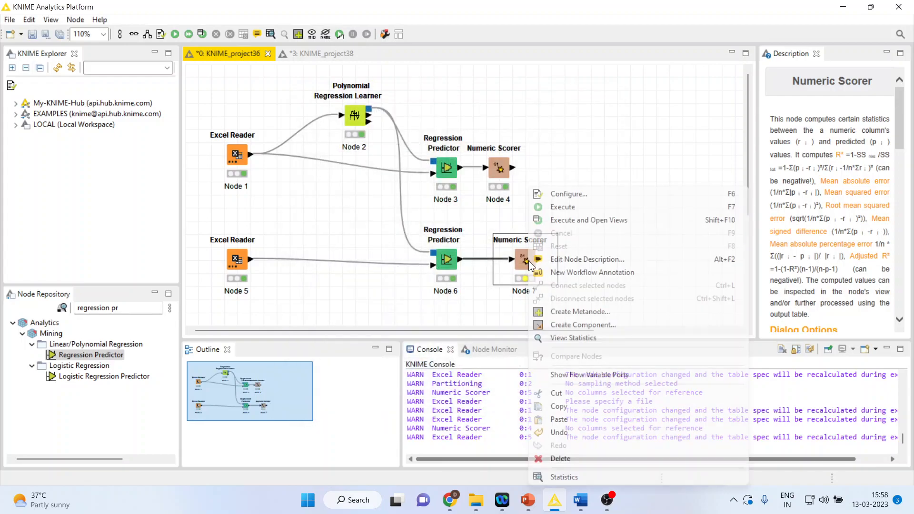
left_click(573, 209)
- Open the copied Numeric Scorer's Statistics table and examine the R^2 and adjusted R^2 rows for the test data
right_click(525, 262)
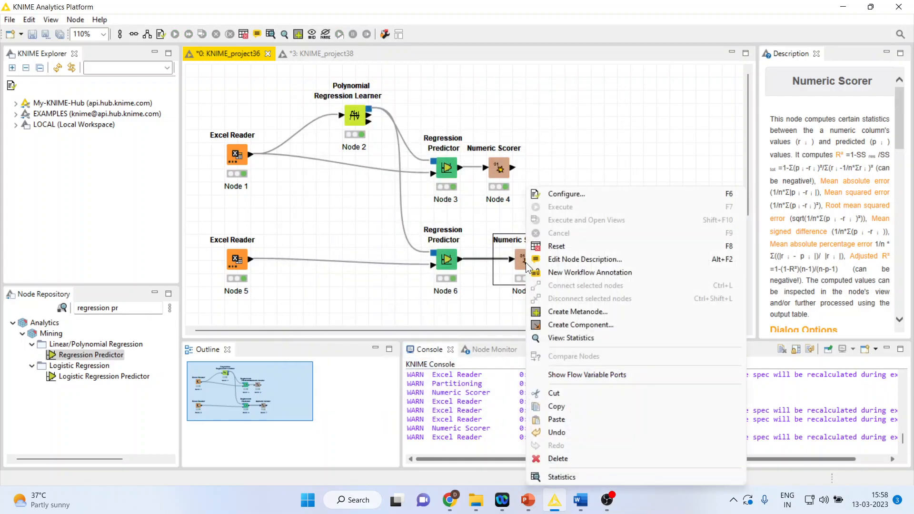
left_click(564, 475)
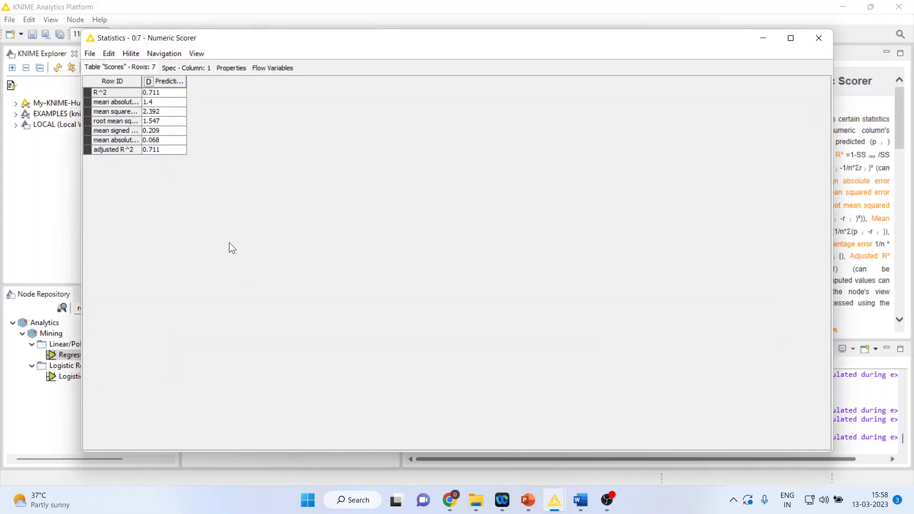
left_click(158, 93)
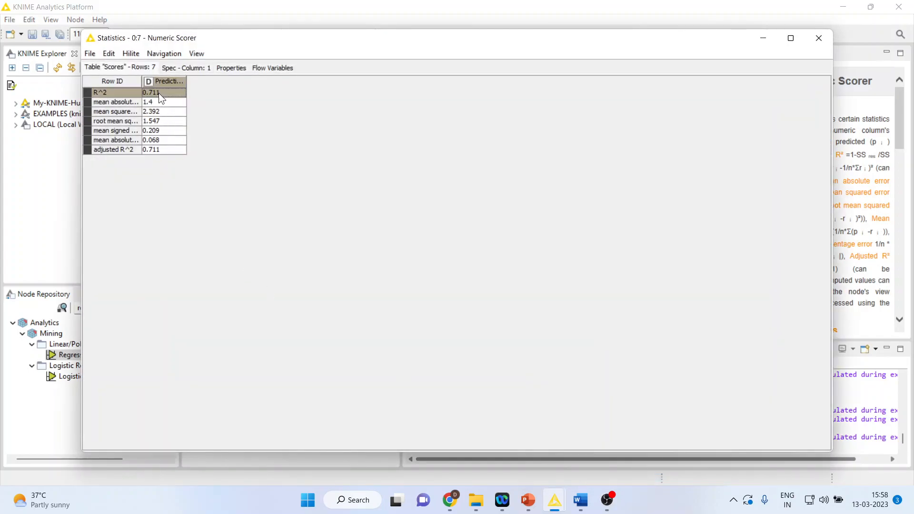
left_click(163, 150)
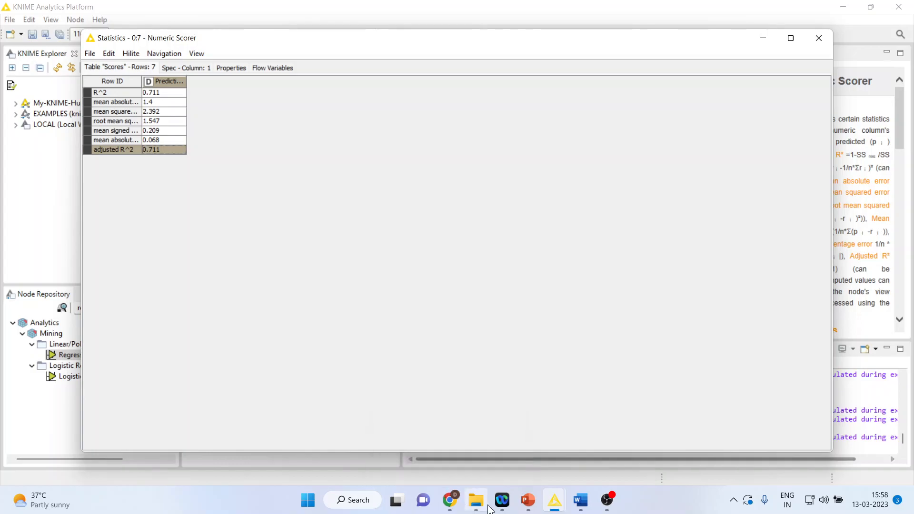
- Switch to the "You tube template" presentation in PowerPoint and start the slide show from the Thank You slide
left_click(527, 499)
left_click(576, 456)
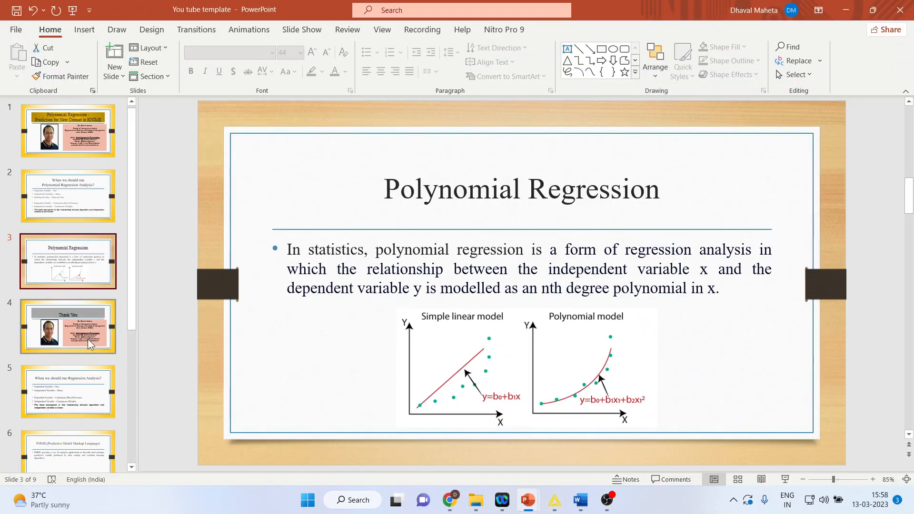
left_click(102, 336)
left_click(786, 479)
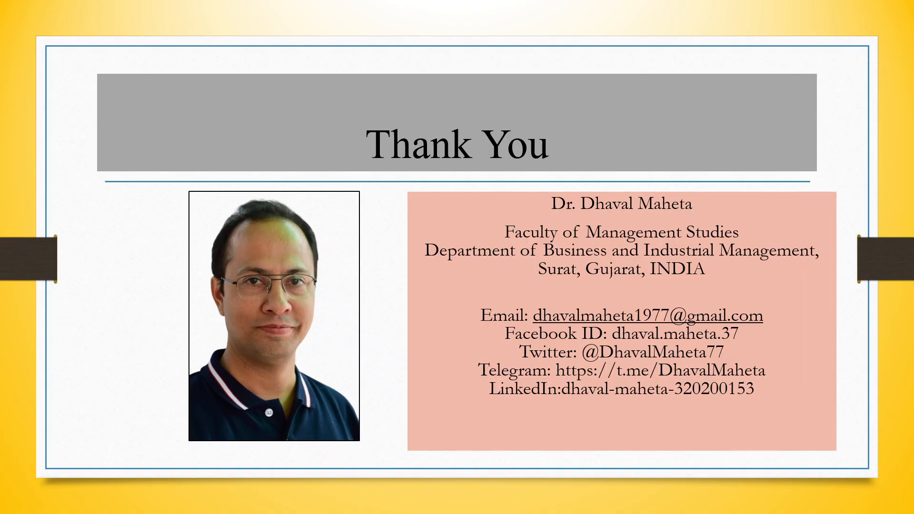